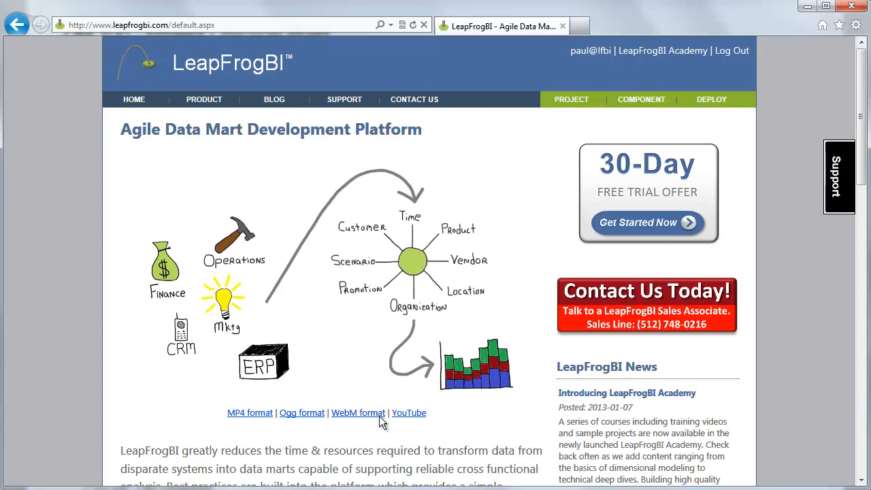
- Open the project list, confirm CT 150 as the current project, and open its lifecycle definitions
{"action": "mouse_move", "coordinate": [398, 332]}
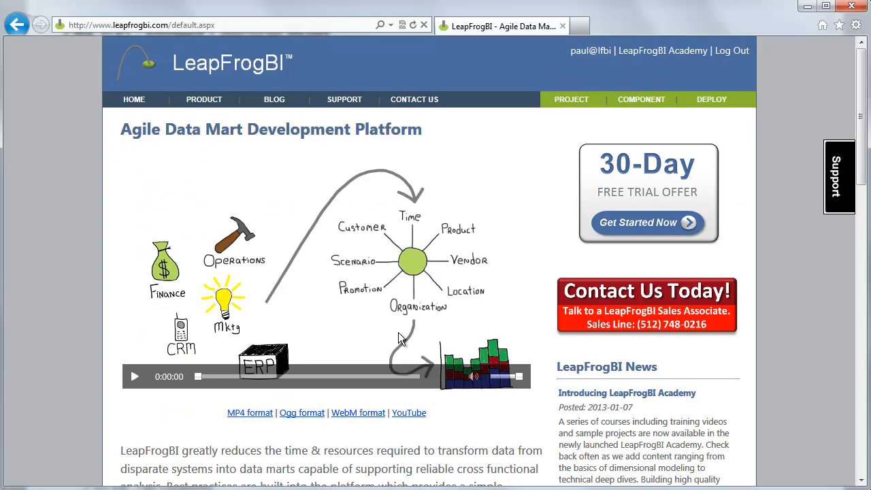
{"action": "left_click", "coordinate": [571, 101]}
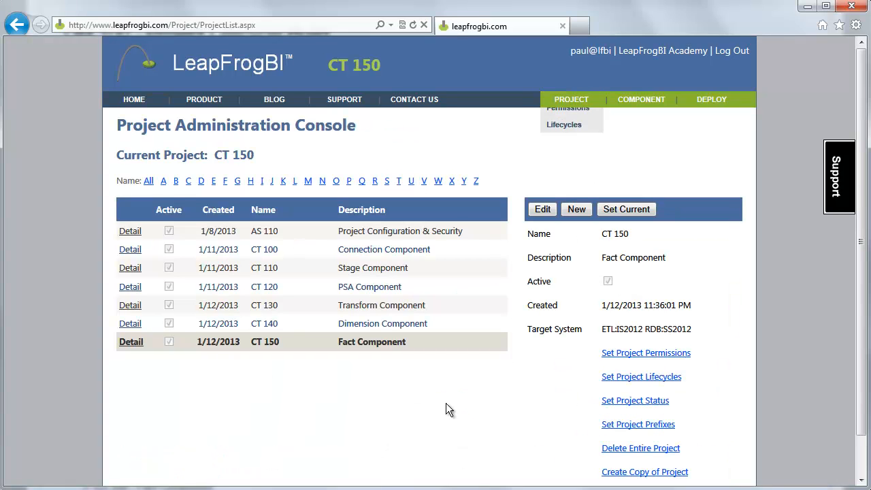
{"action": "left_click_drag", "start_coordinate": [252, 341], "coordinate": [279, 342]}
{"action": "left_click", "coordinate": [326, 406]}
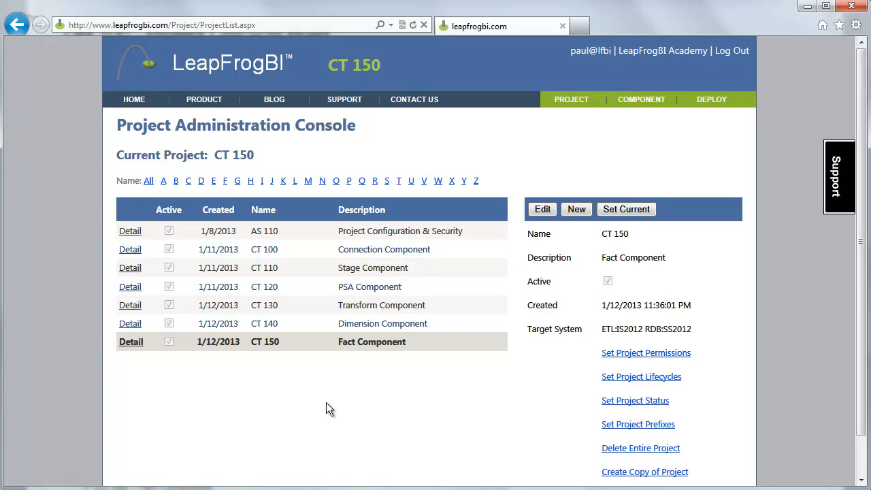
{"action": "left_click", "coordinate": [643, 378]}
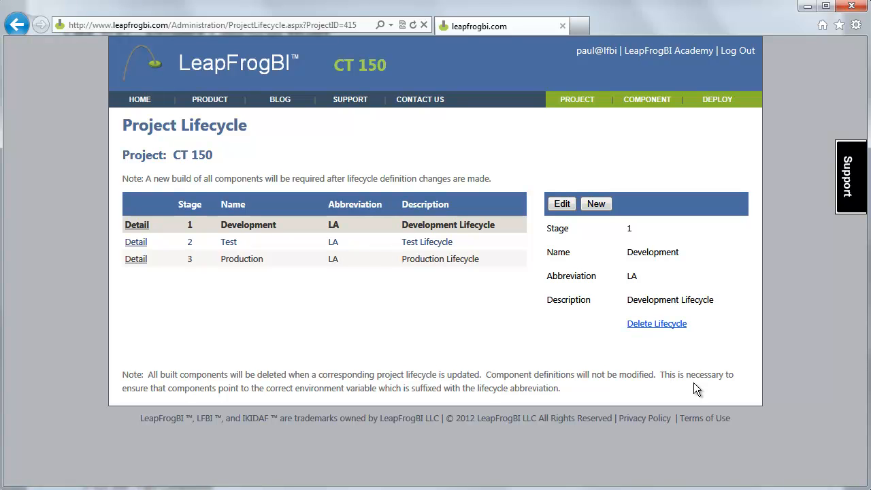
- Open the Build & Deploy page for the Development lifecycle and bring up its components table
{"action": "mouse_move", "coordinate": [702, 111]}
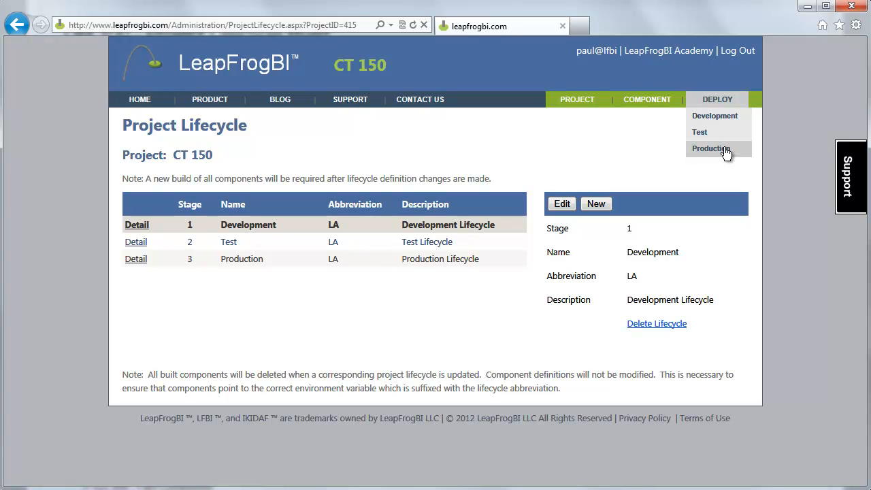
{"action": "left_click", "coordinate": [721, 116]}
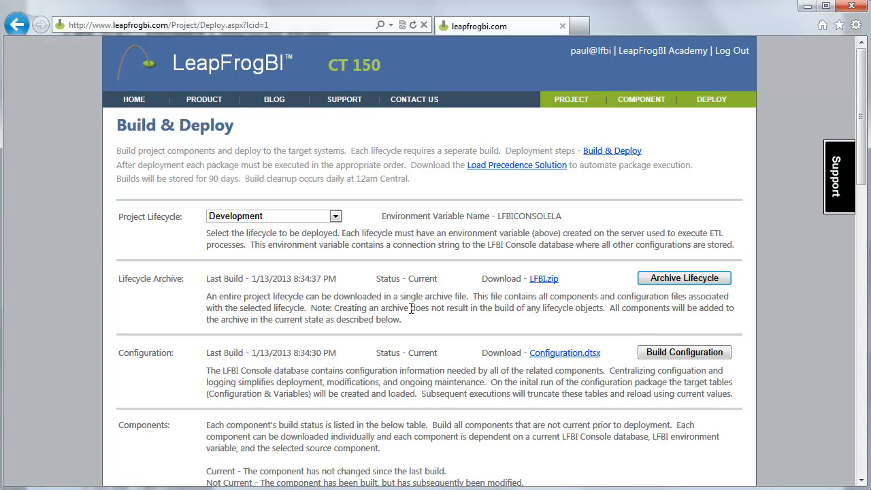
{"action": "scroll", "coordinate": [410, 308], "scroll_direction": "down", "scroll_amount": 6}
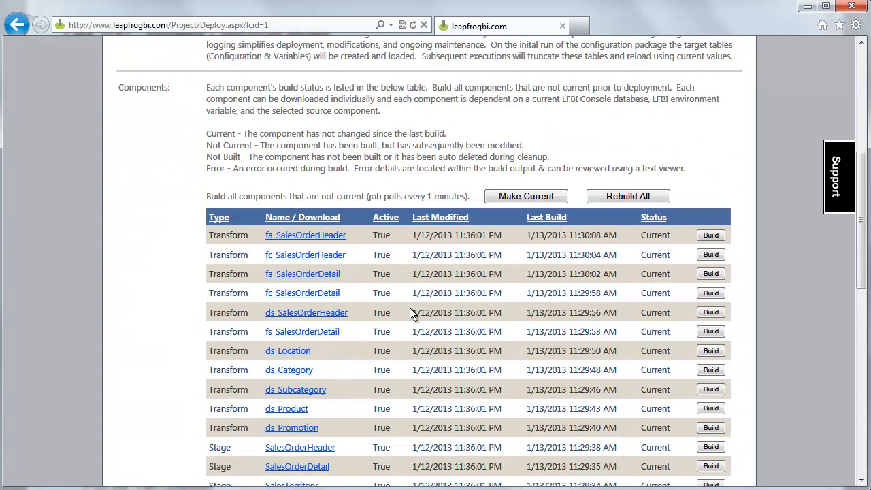
{"action": "scroll", "coordinate": [393, 298], "scroll_direction": "up", "scroll_amount": 1}
{"action": "mouse_move", "coordinate": [864, 168]}
{"action": "left_mouse_down"}
{"action": "mouse_move", "coordinate": [868, 297]}
{"action": "mouse_move", "coordinate": [868, 177]}
{"action": "left_mouse_up"}
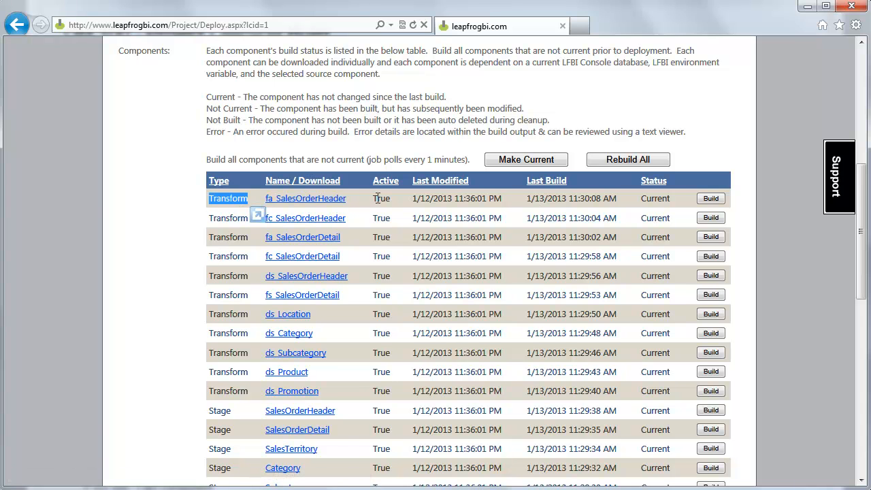
- Highlight the last modified date, last build date and status of the fa_SalesOrderHeader component
{"action": "left_click_drag", "start_coordinate": [412, 198], "coordinate": [522, 200]}
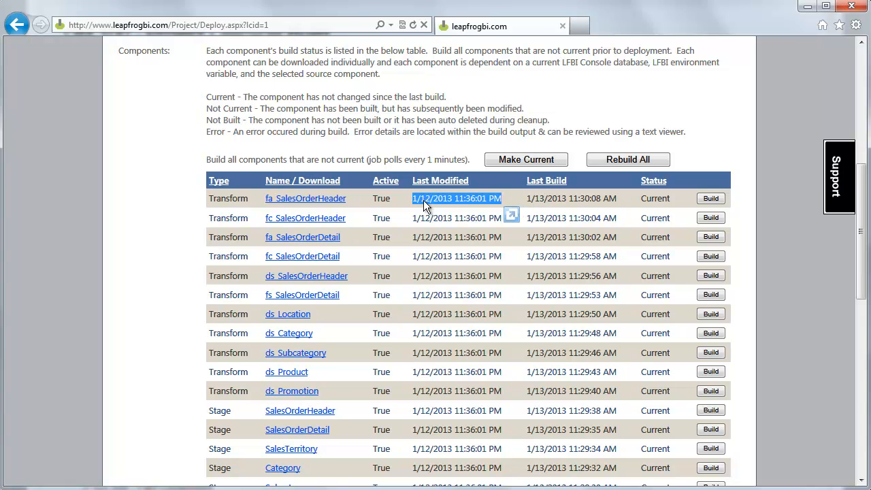
{"action": "left_click_drag", "start_coordinate": [527, 199], "coordinate": [620, 201]}
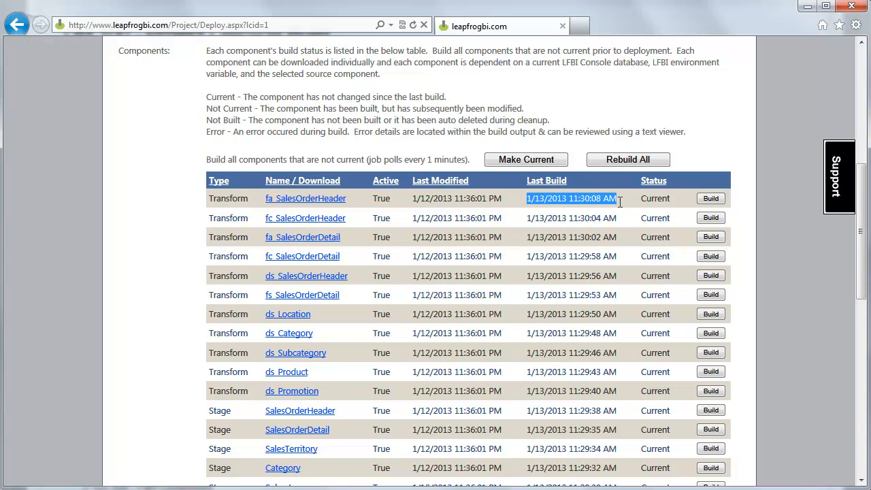
{"action": "double_click", "coordinate": [654, 198]}
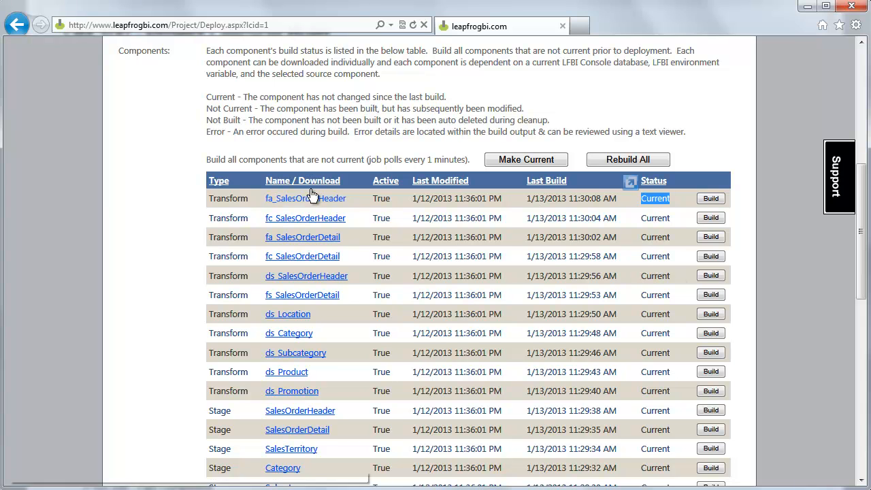
- Highlight the definitions of the Current, Not Current, Not Built and Error component statuses one after another
{"action": "left_click_drag", "start_coordinate": [207, 97], "coordinate": [455, 97]}
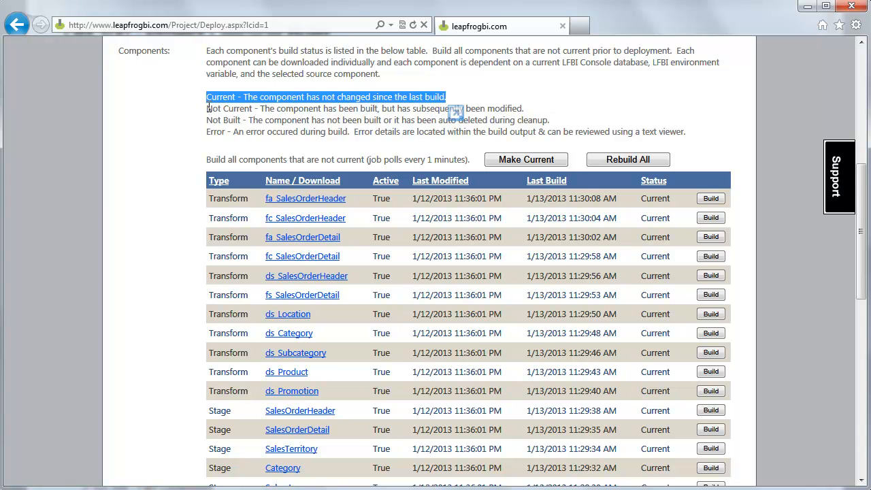
{"action": "left_click_drag", "start_coordinate": [207, 109], "coordinate": [524, 109]}
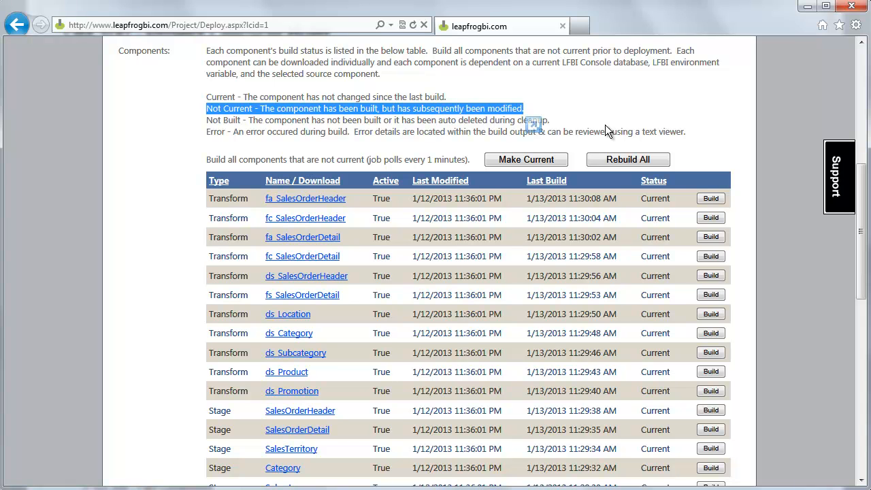
{"action": "left_click_drag", "start_coordinate": [208, 118], "coordinate": [600, 121]}
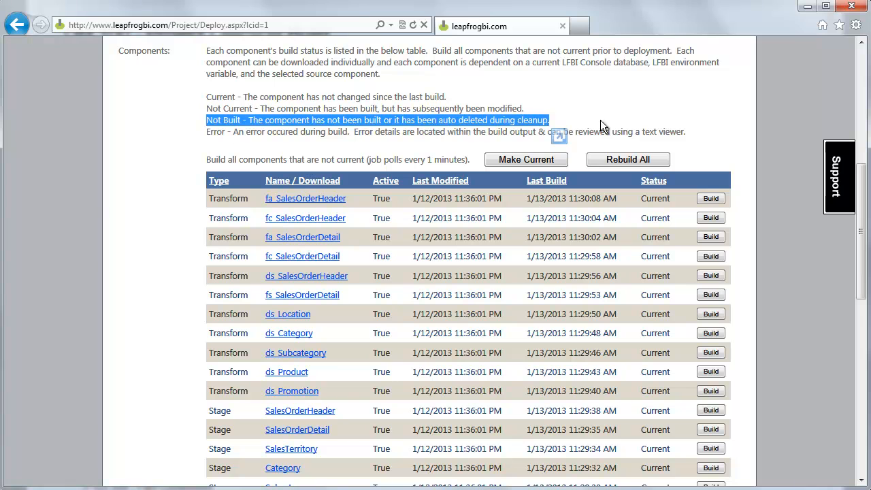
{"action": "left_click_drag", "start_coordinate": [205, 132], "coordinate": [699, 132]}
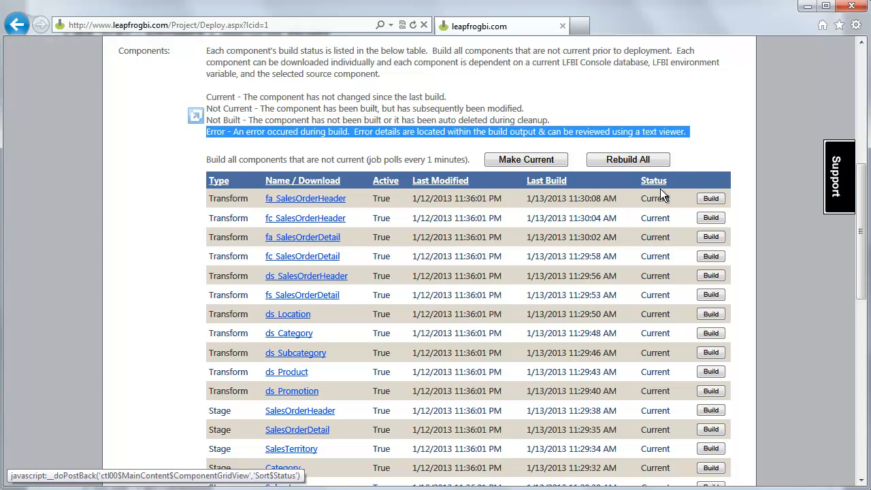
- Build only the fa_SalesOrderHeader component and check its last build date in the components table
{"action": "mouse_move", "coordinate": [868, 184]}
{"action": "left_mouse_down"}
{"action": "mouse_move", "coordinate": [868, 329]}
{"action": "mouse_move", "coordinate": [868, 198]}
{"action": "left_mouse_up"}
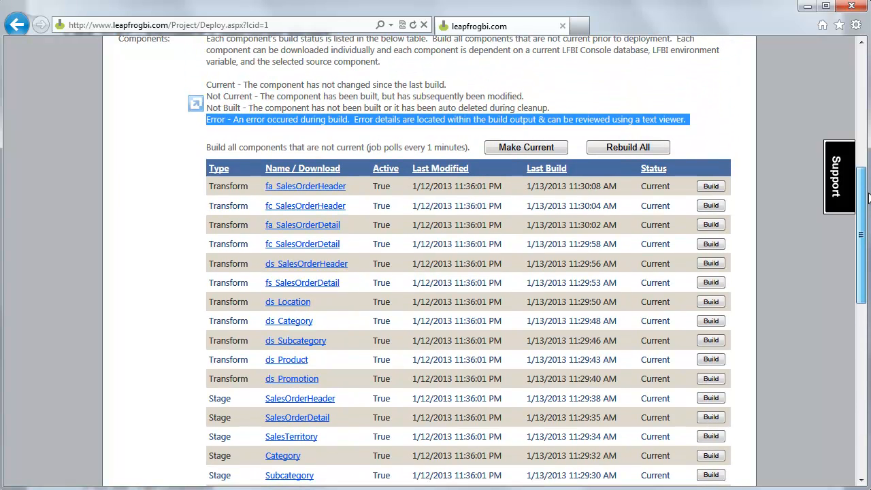
{"action": "left_click_drag", "start_coordinate": [213, 186], "coordinate": [721, 187]}
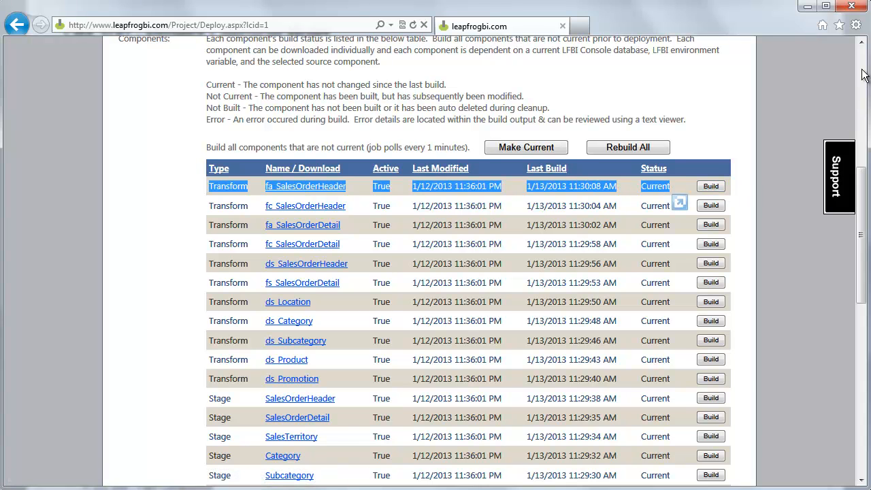
{"action": "left_click", "coordinate": [711, 187]}
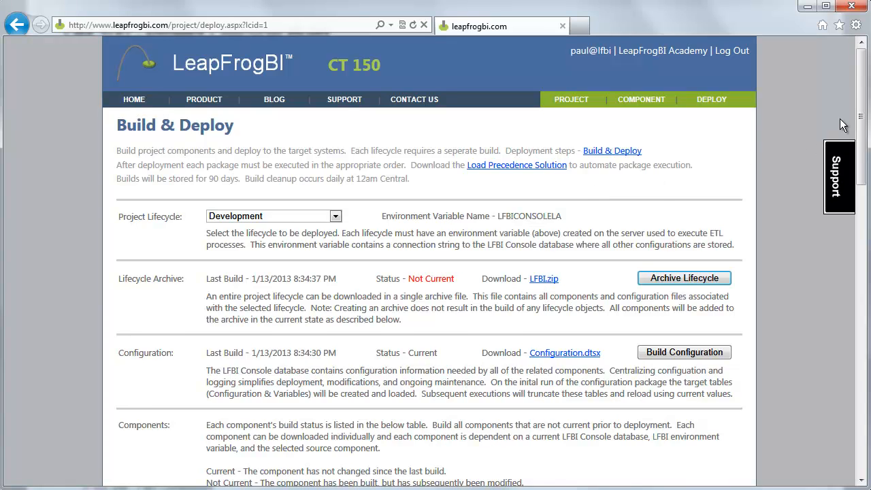
{"action": "left_click_drag", "start_coordinate": [862, 75], "coordinate": [863, 193]}
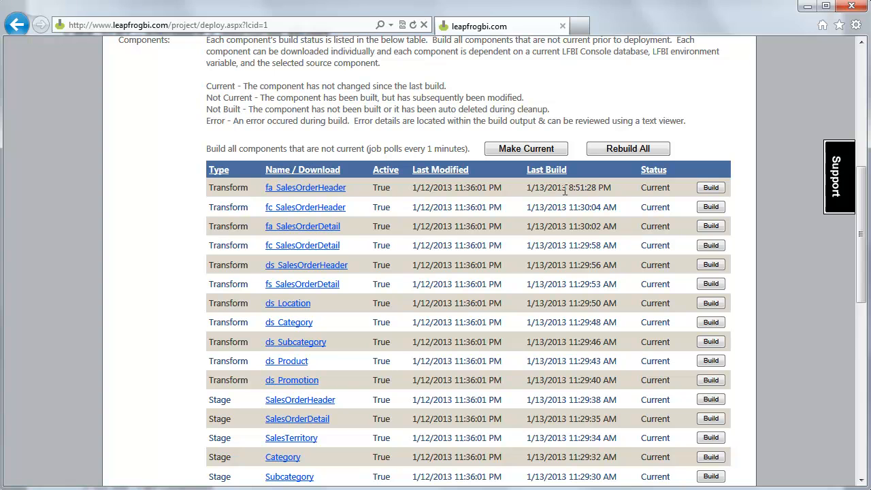
{"action": "left_click_drag", "start_coordinate": [571, 192], "coordinate": [526, 187]}
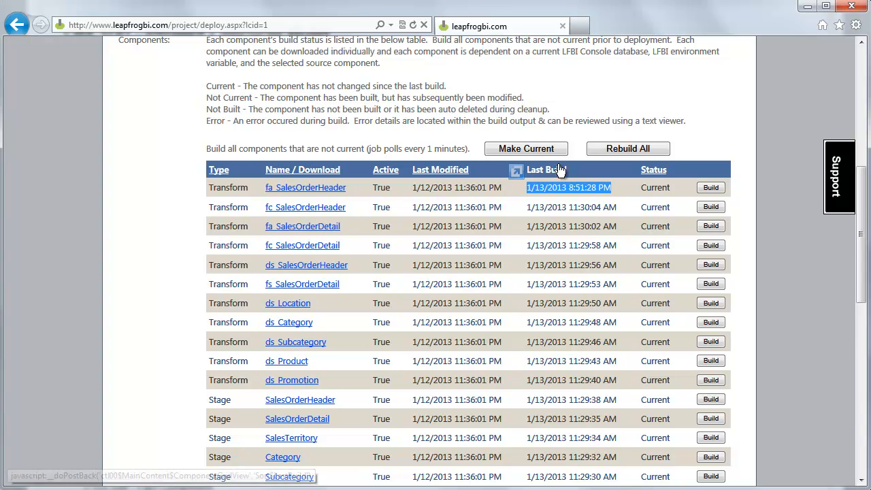
- Request a build of all components that are not current and check the job state above the components table
{"action": "left_click", "coordinate": [544, 148]}
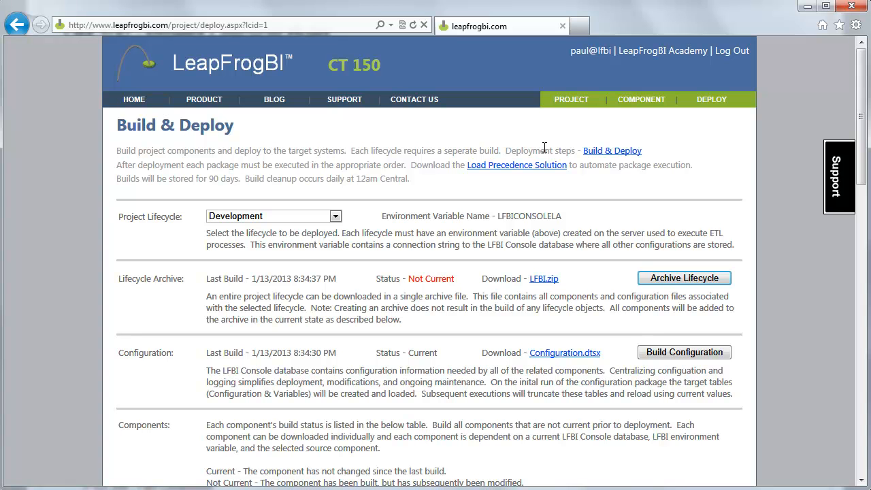
{"action": "left_click_drag", "start_coordinate": [862, 73], "coordinate": [851, 184]}
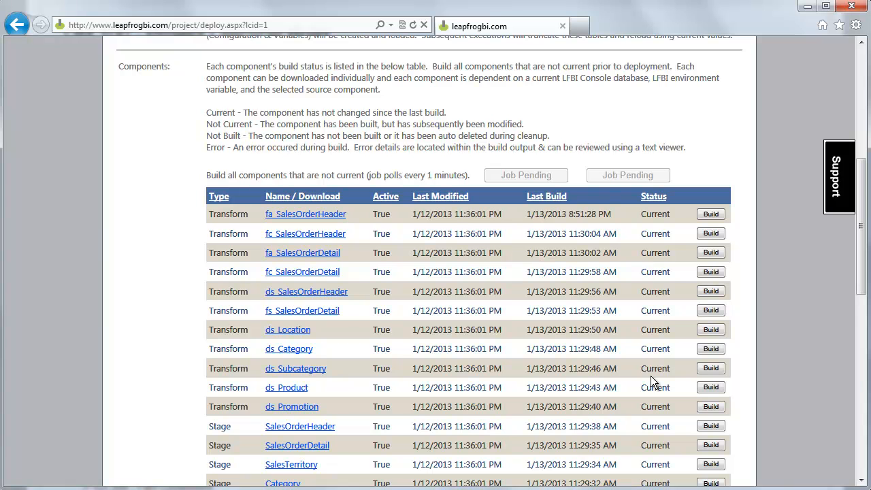
- Show the link options for the Configuration.dtsx download and close them without saving the file
{"action": "left_click_drag", "start_coordinate": [862, 289], "coordinate": [863, 188]}
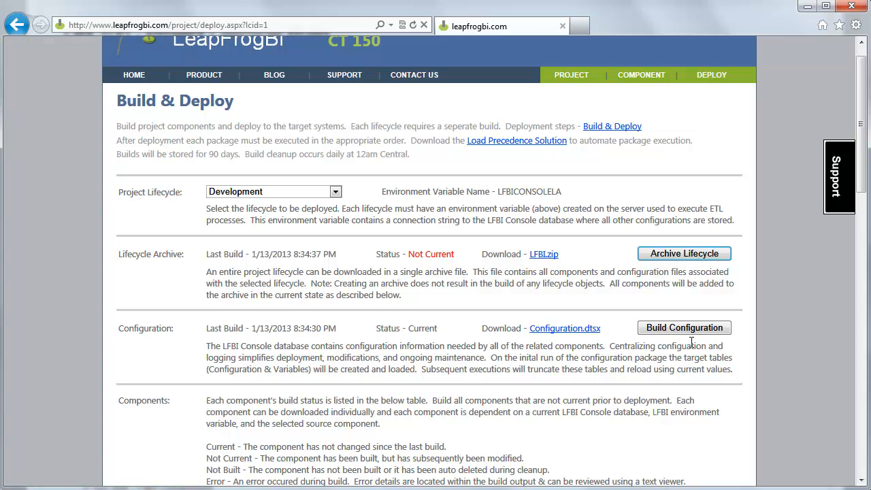
{"action": "right_click", "coordinate": [600, 333]}
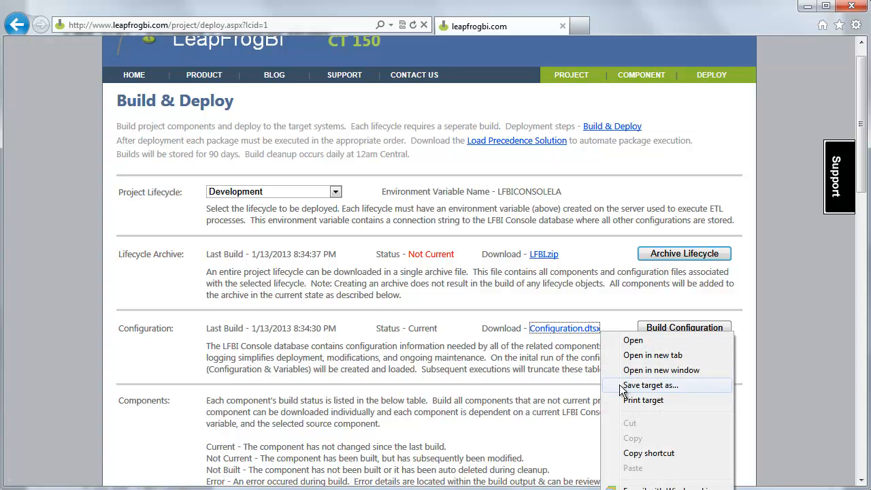
{"action": "left_click", "coordinate": [541, 361]}
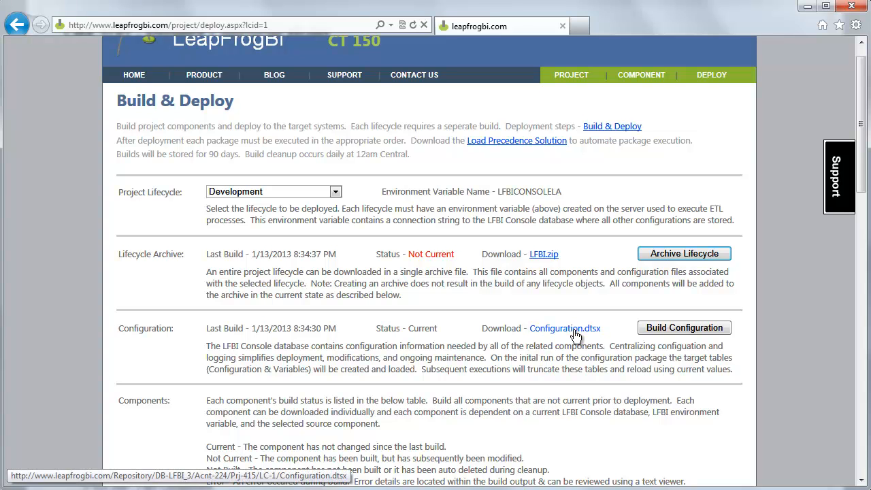
- Review the Lifecycle Archive section and create a new archive of the Development lifecycle
{"action": "left_click_drag", "start_coordinate": [114, 254], "coordinate": [406, 304]}
{"action": "left_click", "coordinate": [406, 305]}
{"action": "scroll", "coordinate": [496, 374], "scroll_direction": "down", "scroll_amount": 2}
{"action": "scroll", "coordinate": [496, 374], "scroll_direction": "down", "scroll_amount": 1}
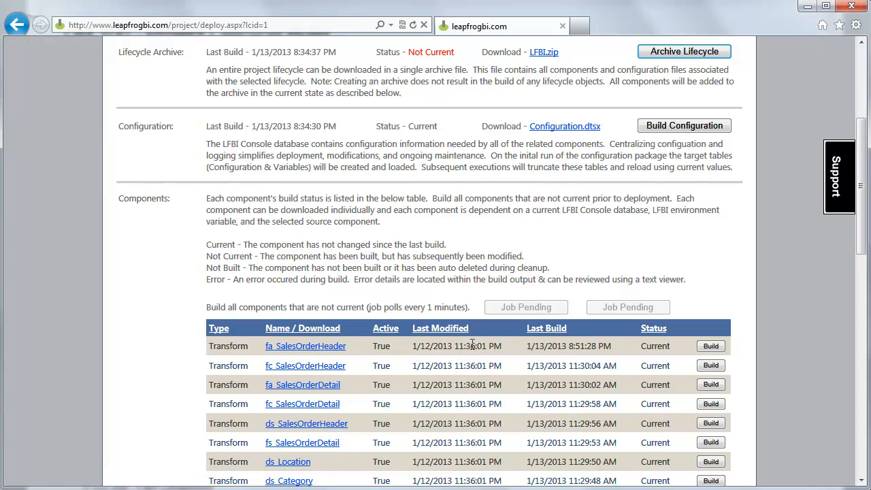
{"action": "scroll", "coordinate": [474, 344], "scroll_direction": "up", "scroll_amount": 3}
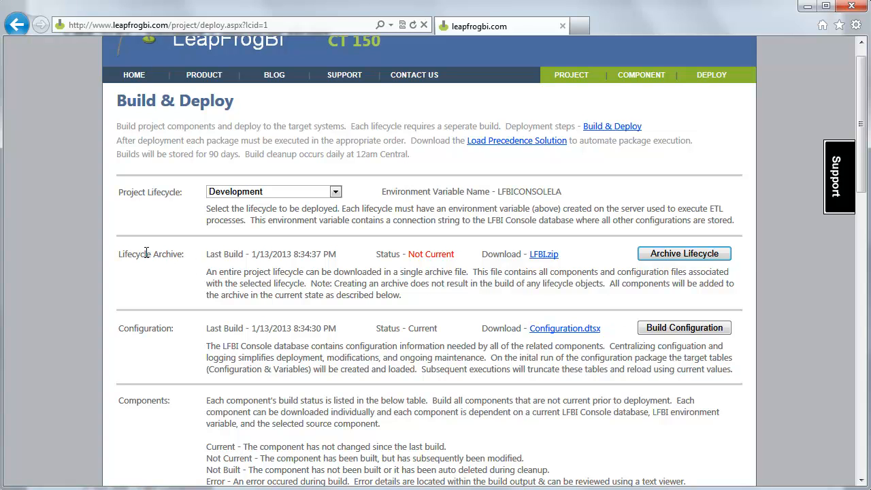
{"action": "left_click", "coordinate": [695, 255]}
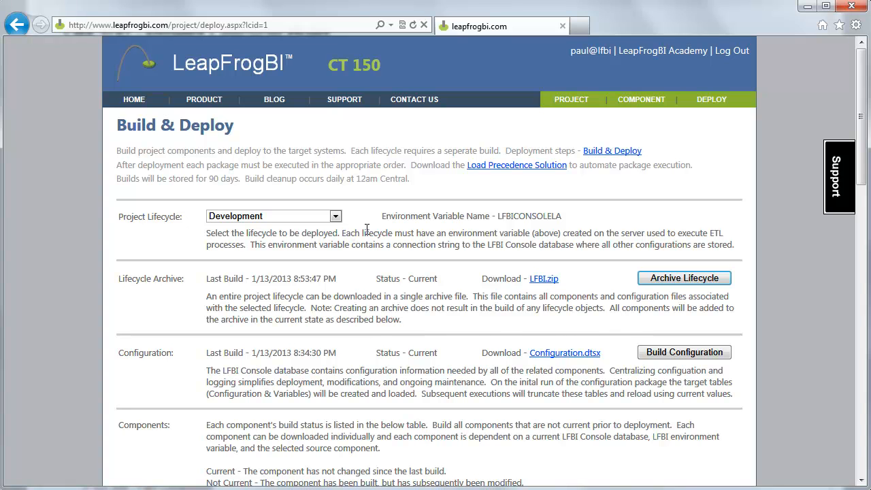
- Save LFBI.zip to the LeapFrogBIAcademy\AdventureWorks2012 folder on drive D: and open that folder
{"action": "right_click", "coordinate": [548, 280]}
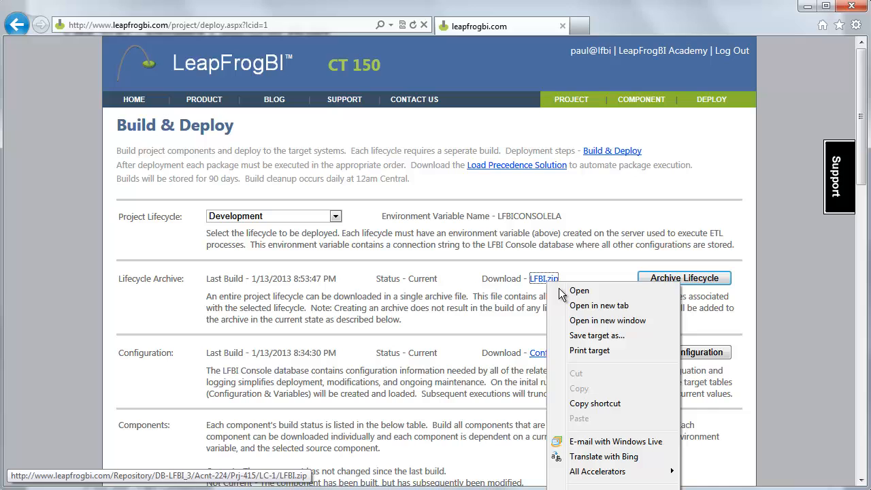
{"action": "left_click", "coordinate": [585, 335]}
{"action": "left_click_drag", "start_coordinate": [344, 21], "coordinate": [472, 55]}
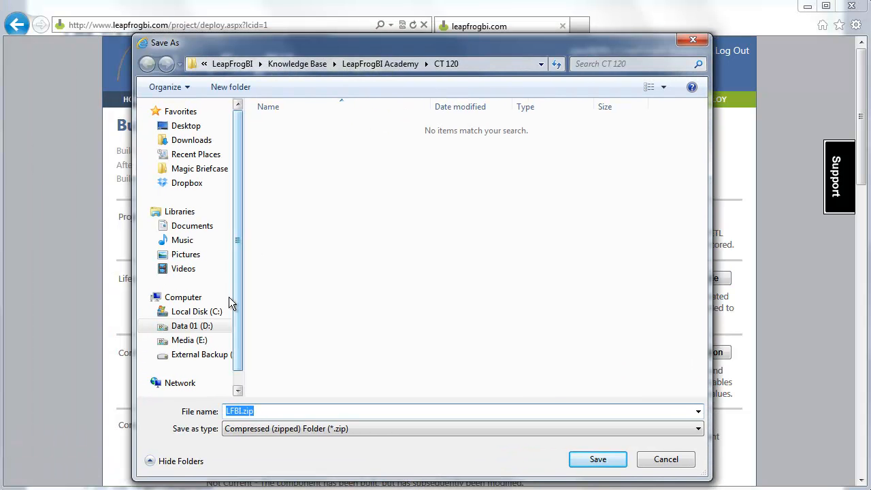
{"action": "left_click", "coordinate": [252, 64]}
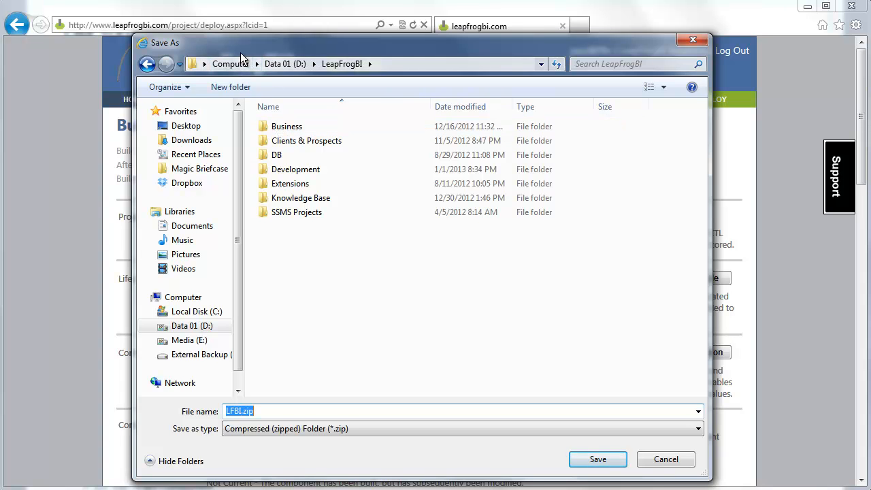
{"action": "left_click", "coordinate": [286, 64]}
{"action": "double_click", "coordinate": [303, 170]}
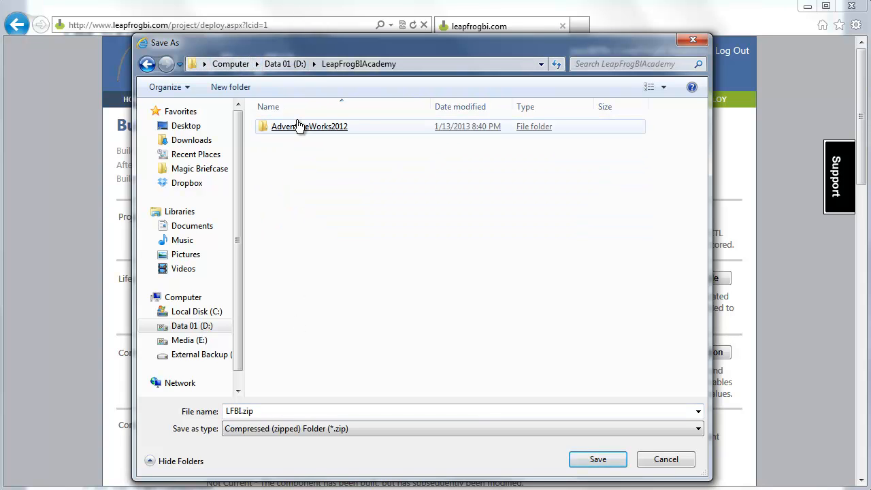
{"action": "double_click", "coordinate": [297, 128]}
{"action": "left_click", "coordinate": [576, 460]}
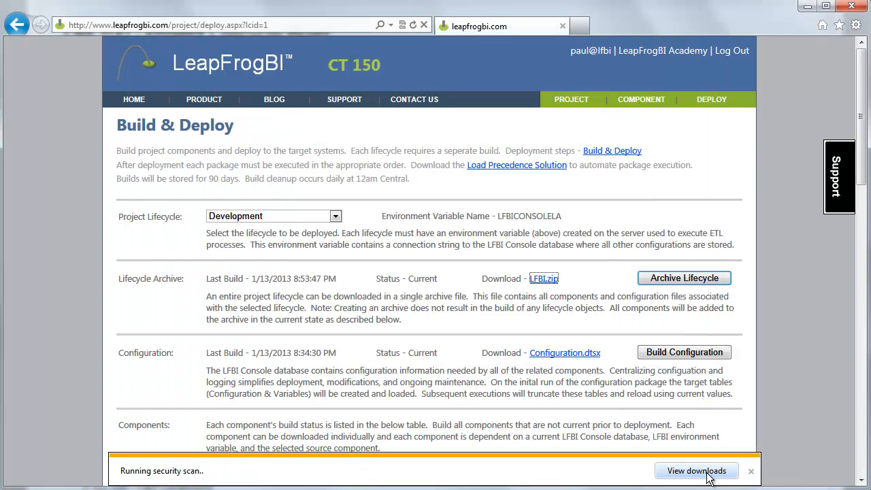
{"action": "left_click", "coordinate": [618, 471]}
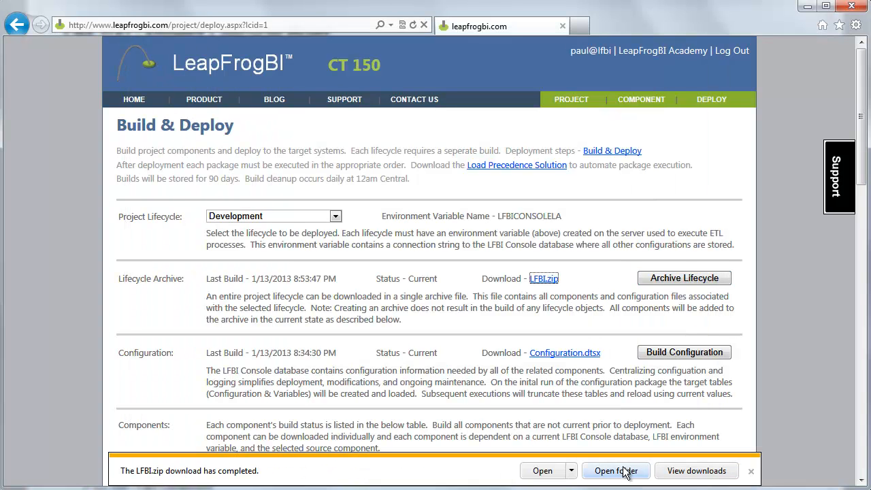
{"action": "left_click", "coordinate": [432, 177]}
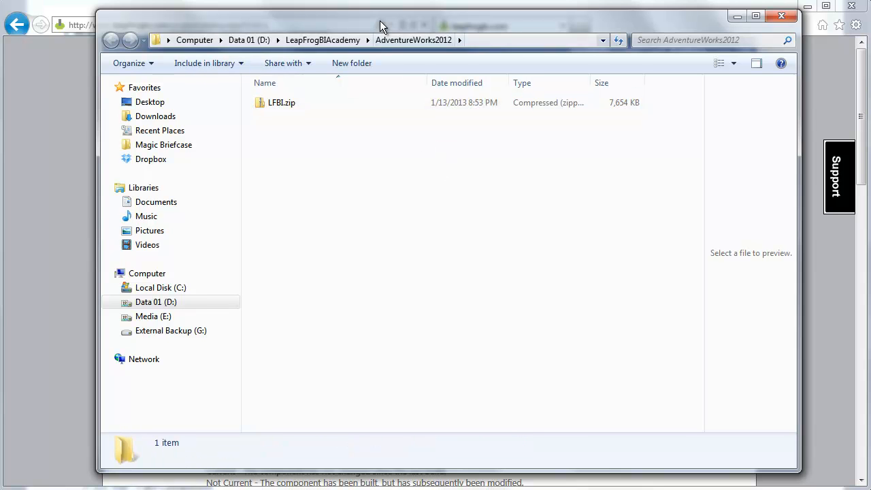
- Extract LFBI.zip into an LFBI subfolder of the AdventureWorks2012 folder
{"action": "left_click_drag", "start_coordinate": [379, 20], "coordinate": [379, 24]}
{"action": "right_click", "coordinate": [274, 109]}
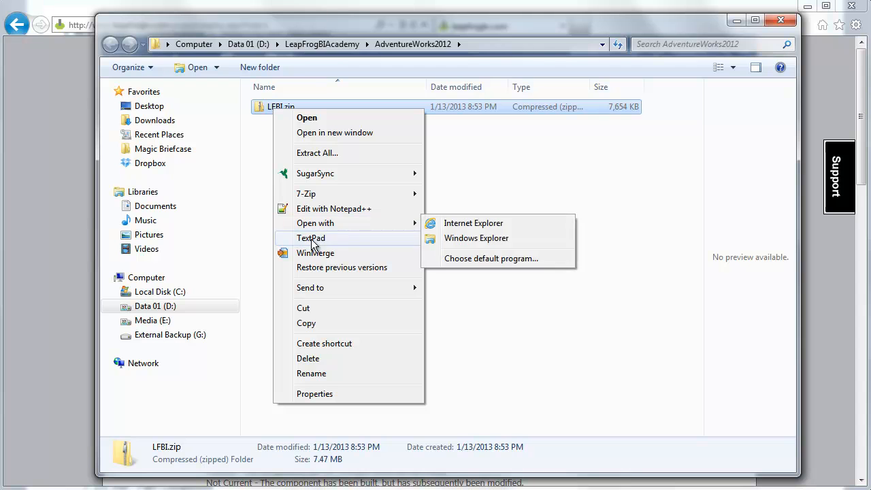
{"action": "left_click", "coordinate": [318, 153]}
{"action": "left_click", "coordinate": [554, 378]}
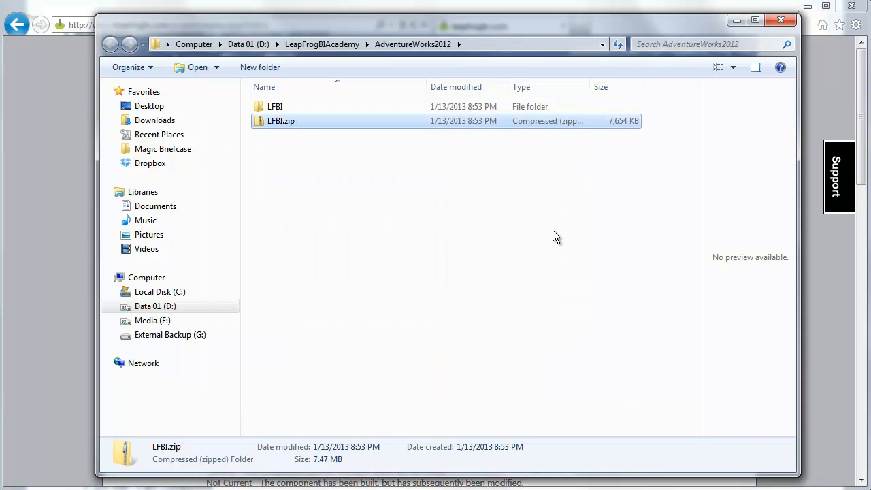
- Open the extracted LFBI folder with the preview pane hidden and select the Configuration.dtsx package
{"action": "left_click", "coordinate": [379, 229]}
{"action": "double_click", "coordinate": [277, 105]}
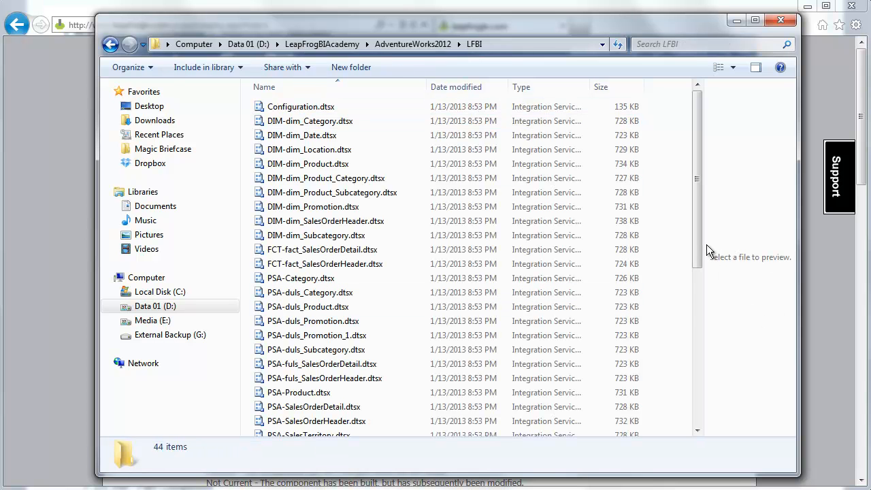
{"action": "left_click", "coordinate": [755, 67]}
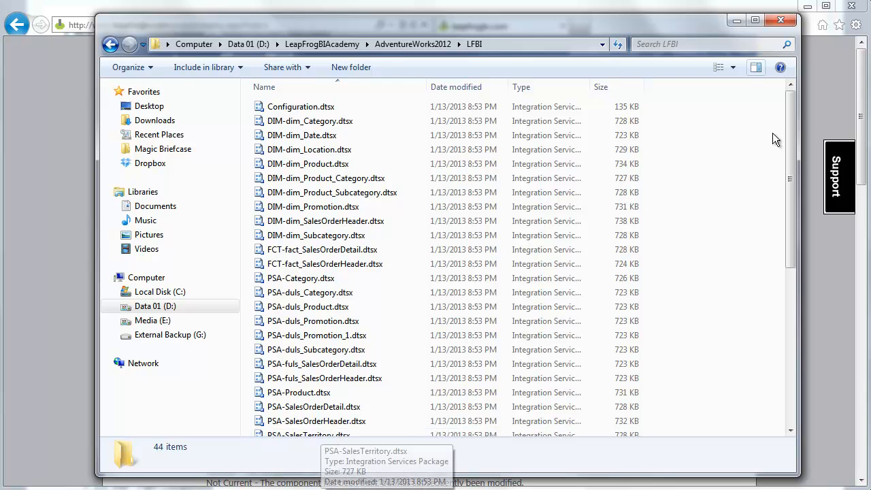
{"action": "left_click_drag", "start_coordinate": [793, 110], "coordinate": [787, 93]}
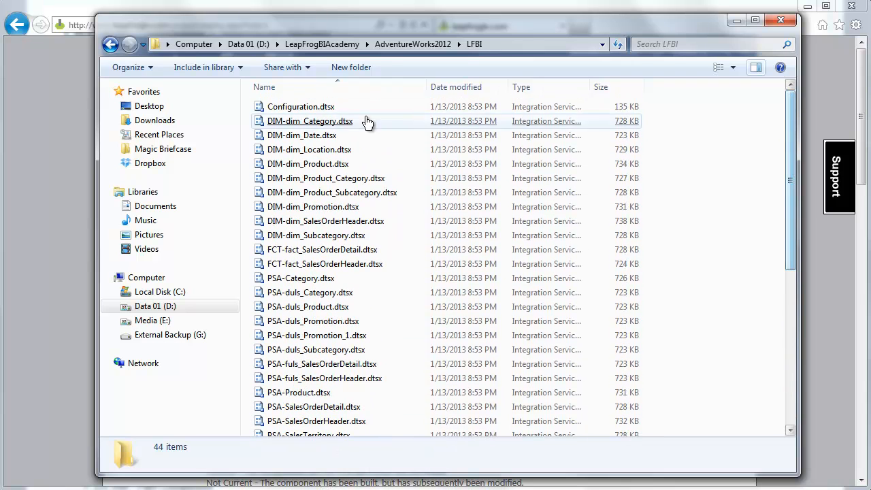
{"action": "left_click", "coordinate": [304, 113]}
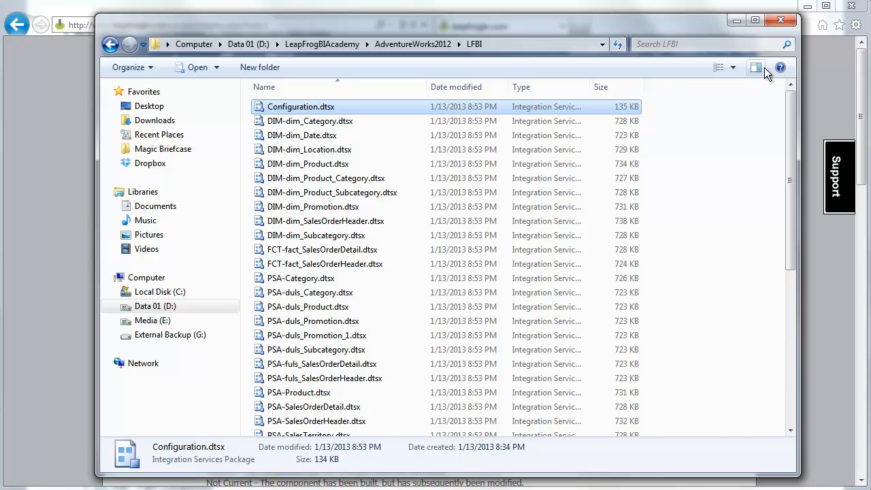
- Return to the Build & Deploy page and examine the environment variable name given for the Development lifecycle
{"action": "left_click", "coordinate": [53, 123]}
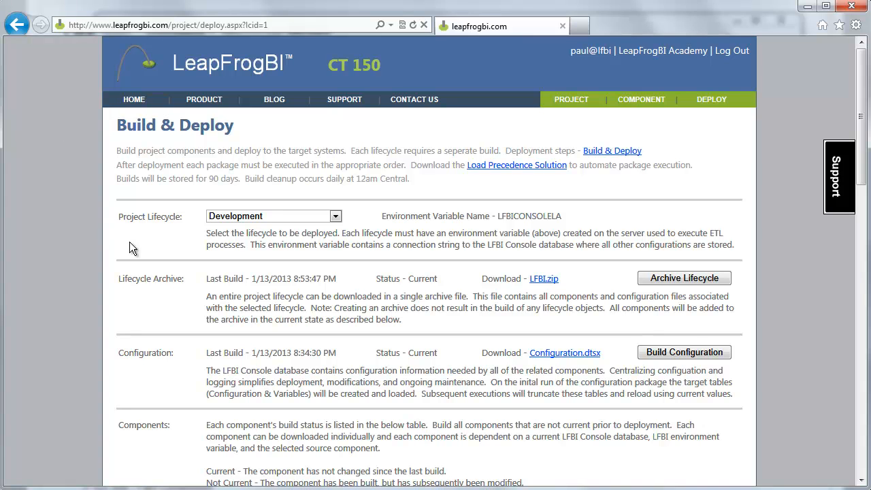
{"action": "double_click", "coordinate": [530, 215]}
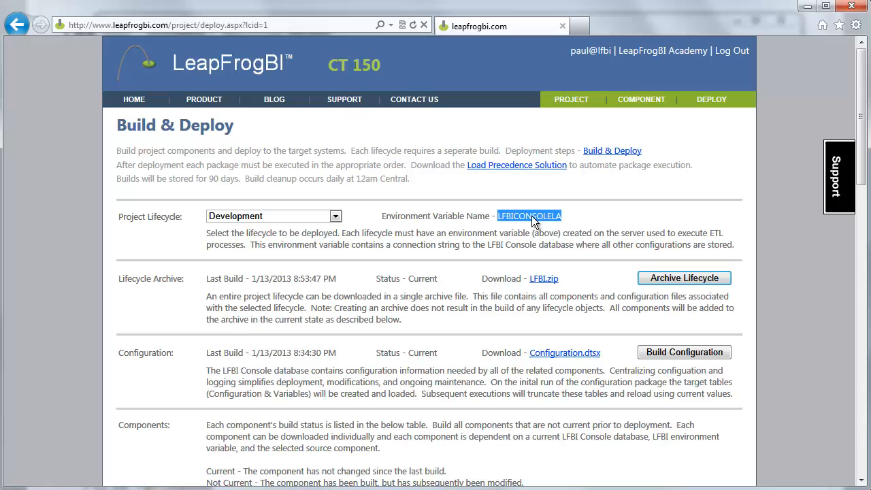
{"action": "left_click", "coordinate": [617, 217]}
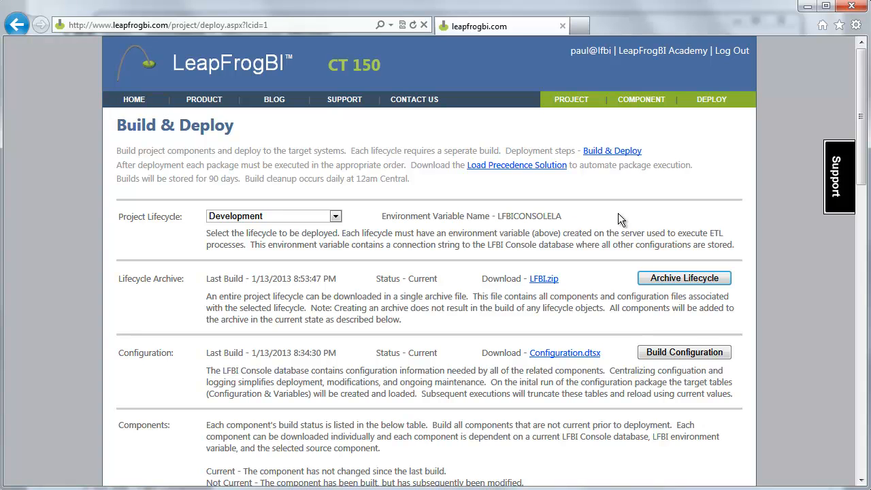
{"action": "double_click", "coordinate": [497, 215]}
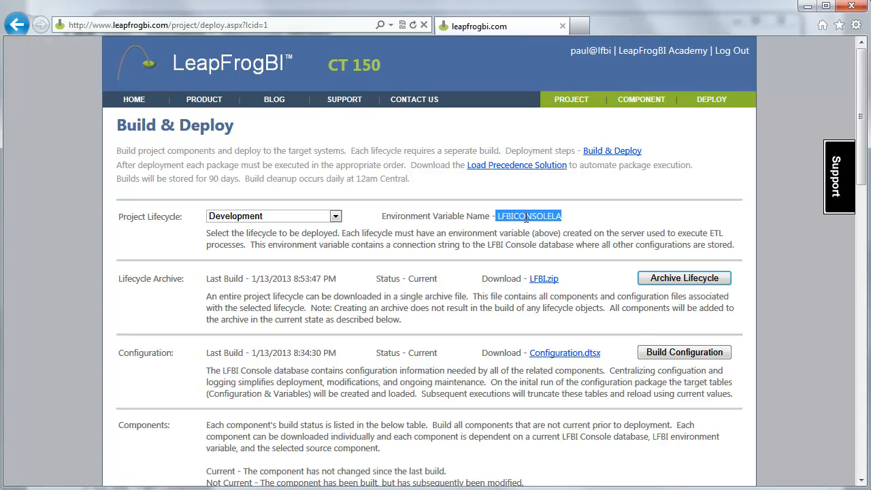
{"action": "left_click", "coordinate": [530, 217]}
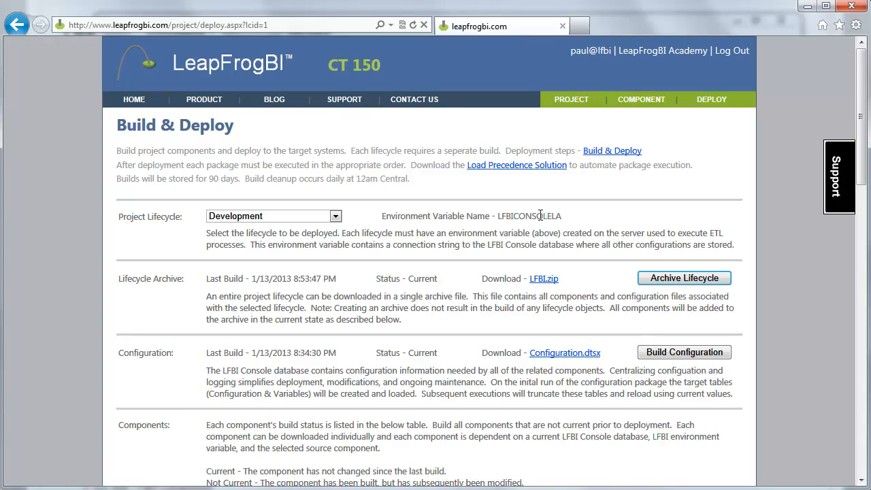
{"action": "left_click_drag", "start_coordinate": [552, 216], "coordinate": [562, 216]}
{"action": "left_click", "coordinate": [561, 235]}
{"action": "left_click_drag", "start_coordinate": [551, 215], "coordinate": [562, 216]}
{"action": "left_click", "coordinate": [572, 234]}
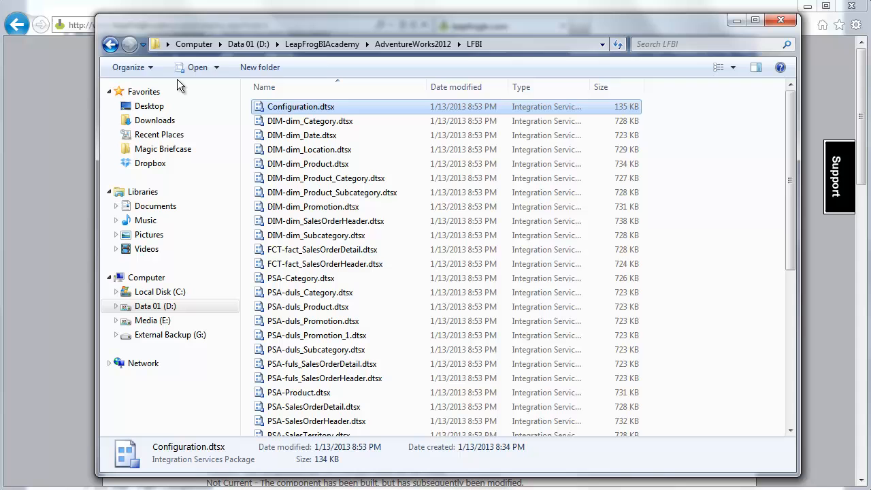
- Switch to Control Panel, search for "env" and open the Environment Variables dialog from the system properties
{"action": "left_click", "coordinate": [167, 45]}
{"action": "left_click", "coordinate": [190, 139]}
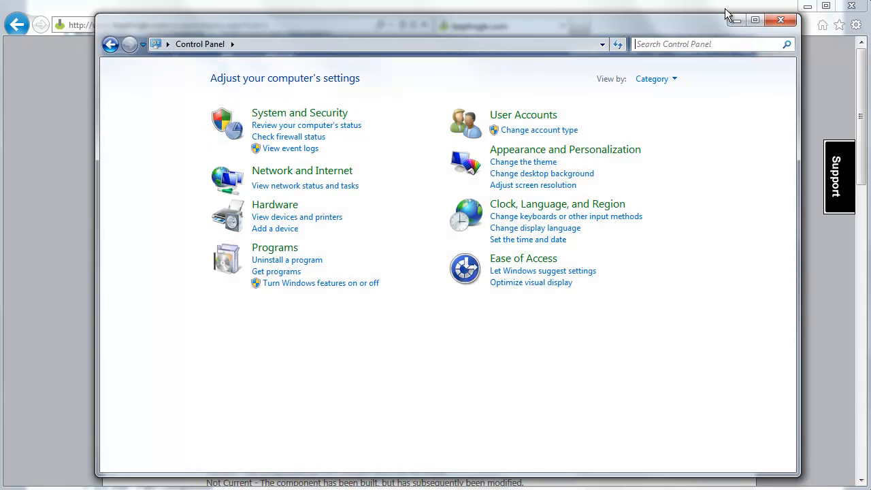
{"action": "left_click", "coordinate": [717, 44]}
{"action": "type", "text": "enir"}
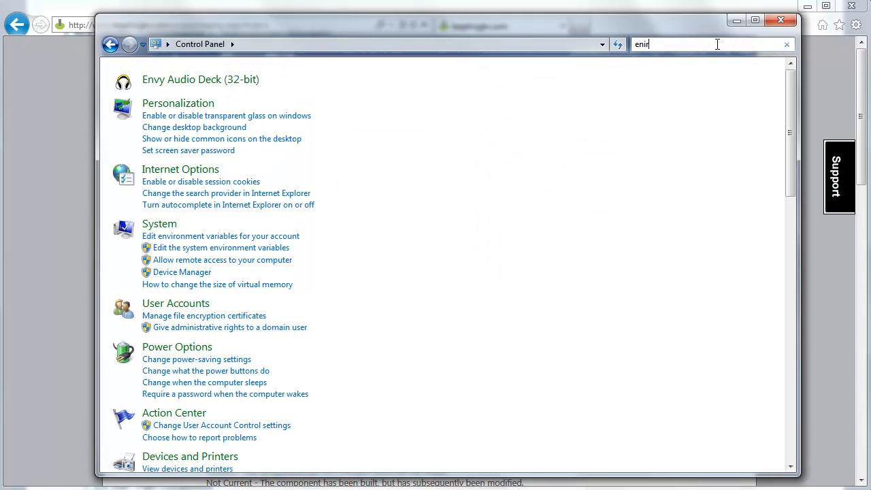
{"action": "key", "text": "BackSpace"}
{"action": "key", "text": "BackSpace"}
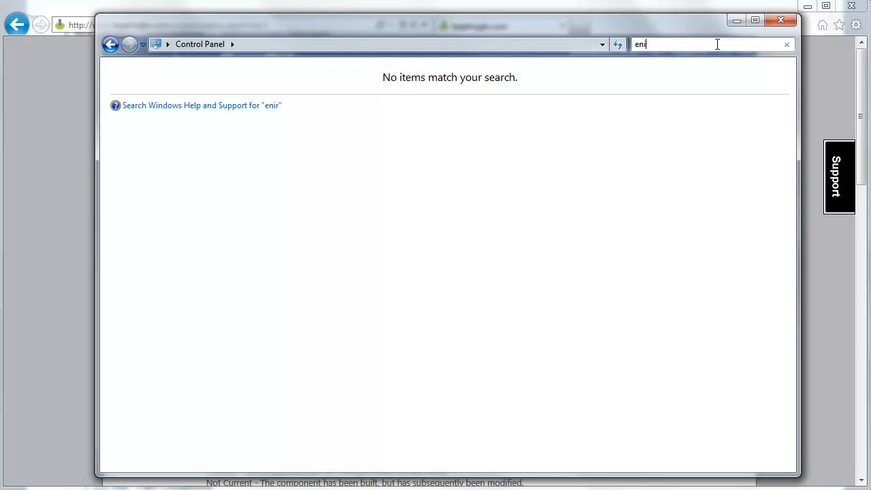
{"action": "type", "text": "v"}
{"action": "left_click", "coordinate": [247, 136]}
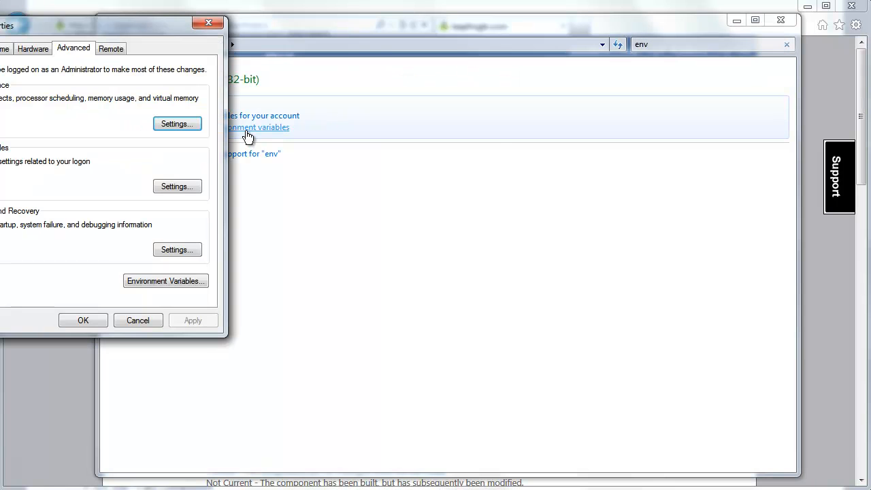
{"action": "left_click_drag", "start_coordinate": [151, 31], "coordinate": [388, 71]}
{"action": "left_click", "coordinate": [402, 315]}
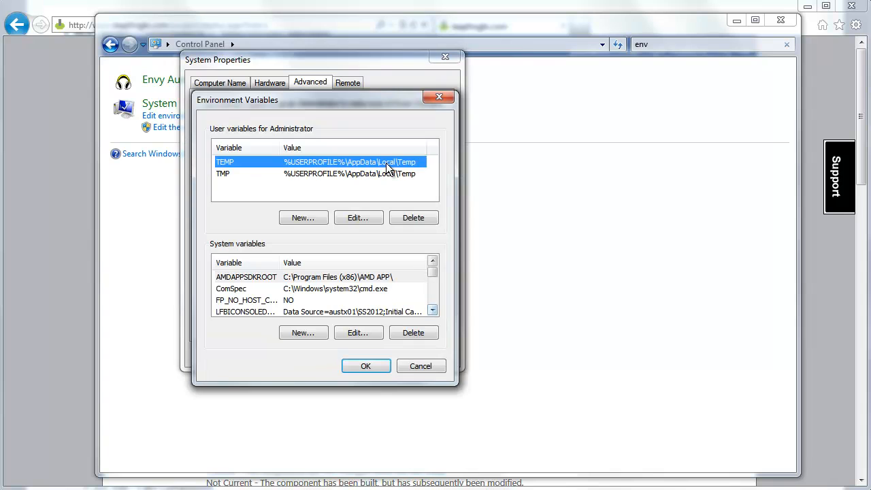
- Find LFBICONSOLELA among the system variables, widening the Variable column, and open it for editing
{"action": "left_click", "coordinate": [431, 310]}
{"action": "left_click", "coordinate": [432, 310]}
{"action": "left_click", "coordinate": [432, 310]}
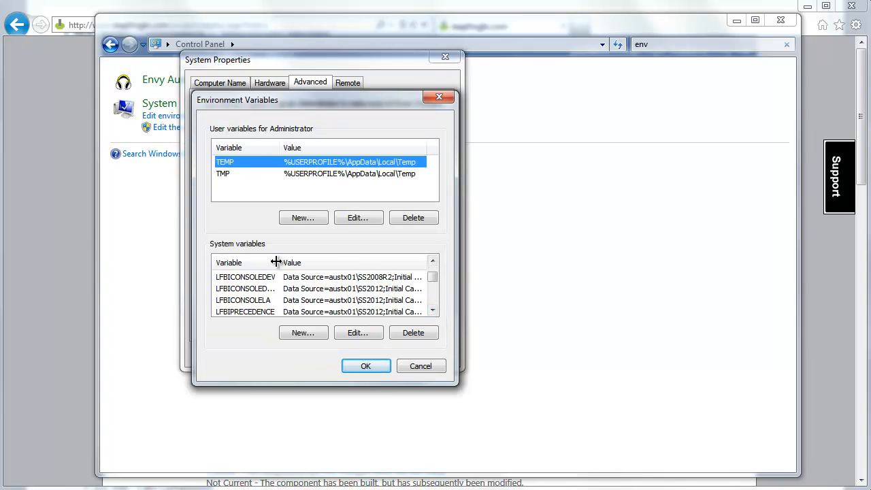
{"action": "left_click_drag", "start_coordinate": [280, 263], "coordinate": [329, 262]}
{"action": "left_click", "coordinate": [270, 300]}
{"action": "left_click", "coordinate": [432, 298]}
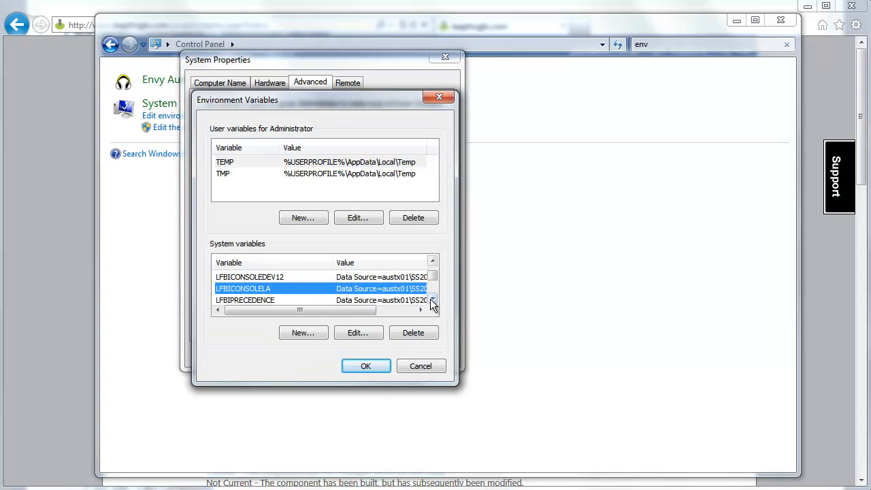
{"action": "left_click", "coordinate": [432, 299]}
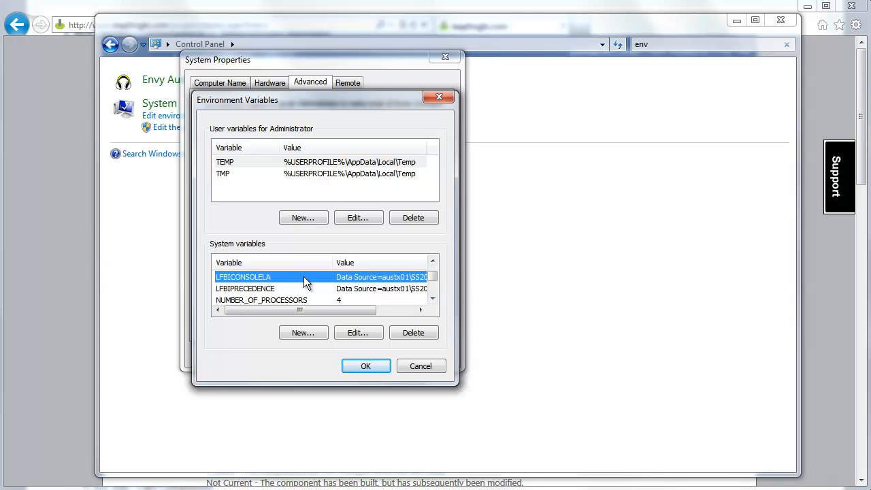
{"action": "left_click", "coordinate": [367, 335]}
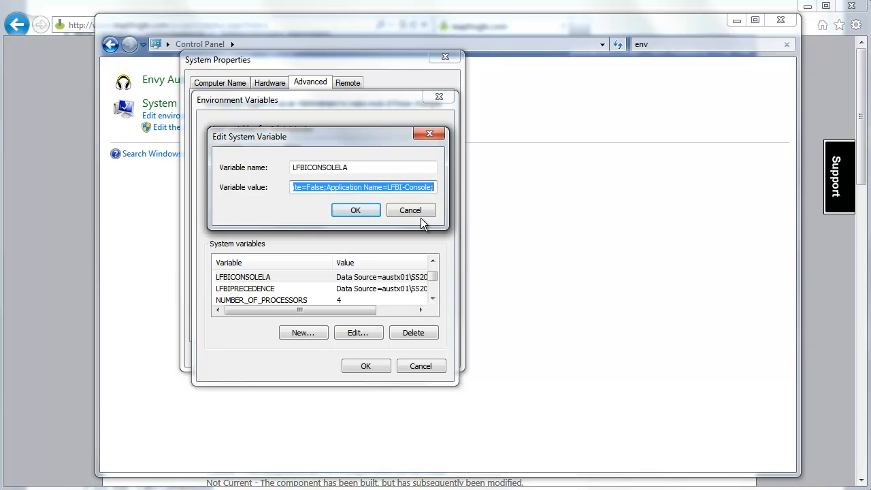
- Copy the LFBICONSOLELA variable value and paste it into an empty Notepad document for reading
{"action": "right_click", "coordinate": [363, 181]}
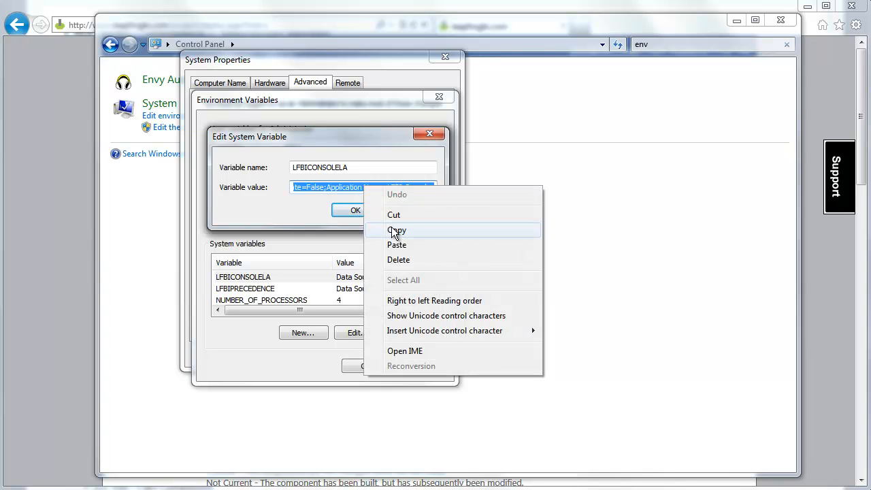
{"action": "left_click", "coordinate": [422, 227]}
{"action": "key", "text": "super"}
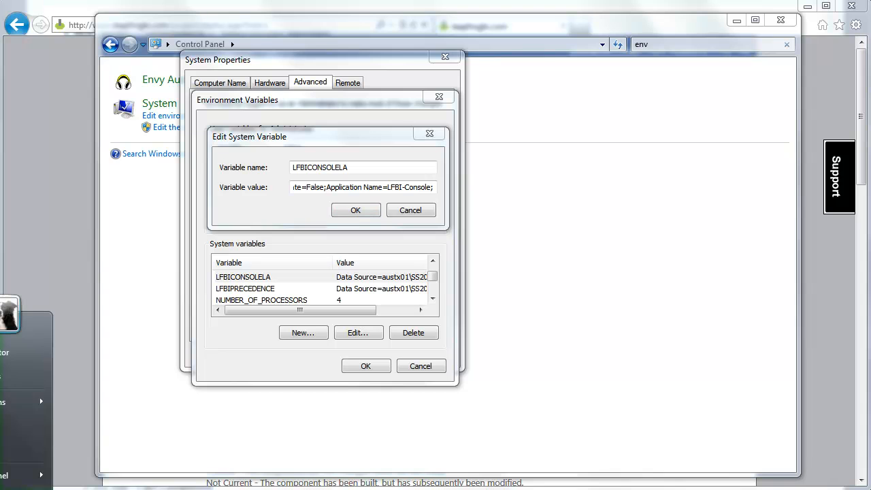
{"action": "key", "text": "Escape"}
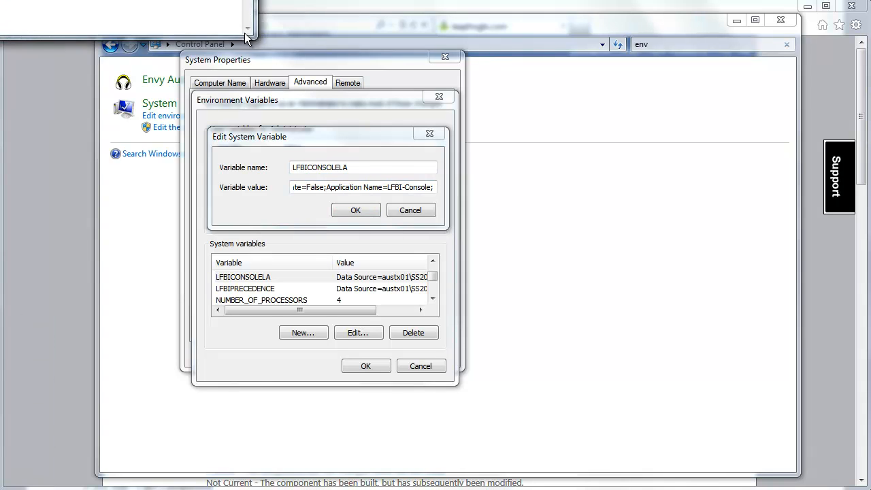
{"action": "left_click_drag", "start_coordinate": [102, 0], "coordinate": [451, 135]}
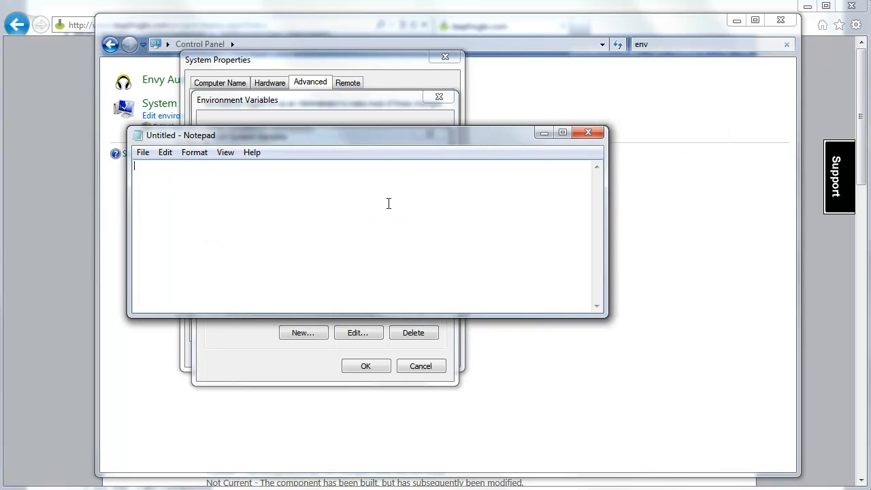
{"action": "right_click", "coordinate": [391, 199]}
{"action": "left_click", "coordinate": [431, 264]}
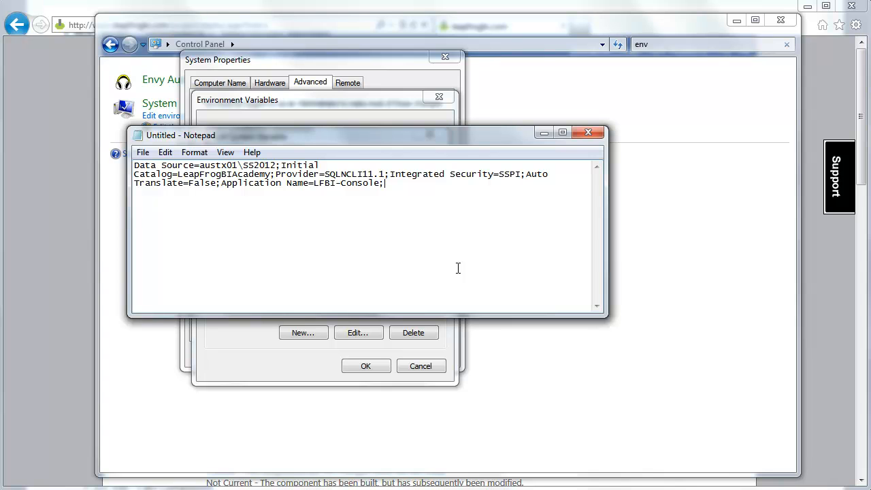
- Widen the Notepad window and highlight the Data Source and Initial Catalog values of the connection string
{"action": "left_click_drag", "start_coordinate": [609, 235], "coordinate": [743, 232]}
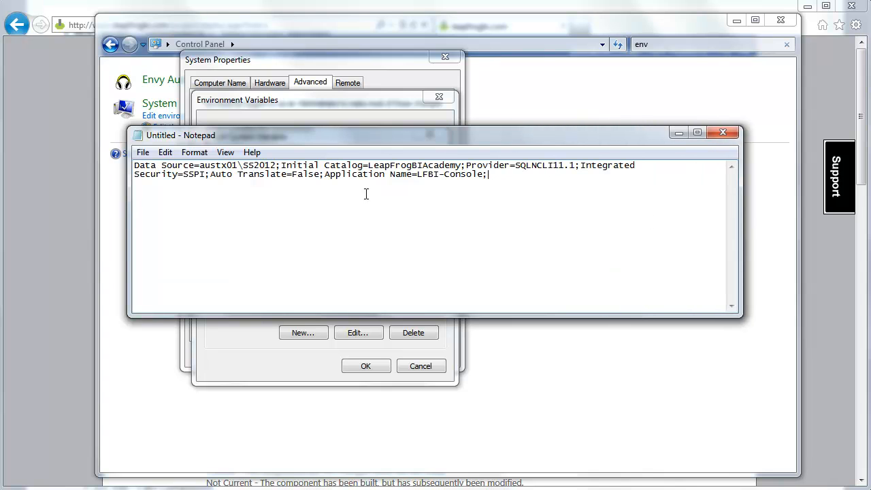
{"action": "left_click_drag", "start_coordinate": [200, 165], "coordinate": [275, 165]}
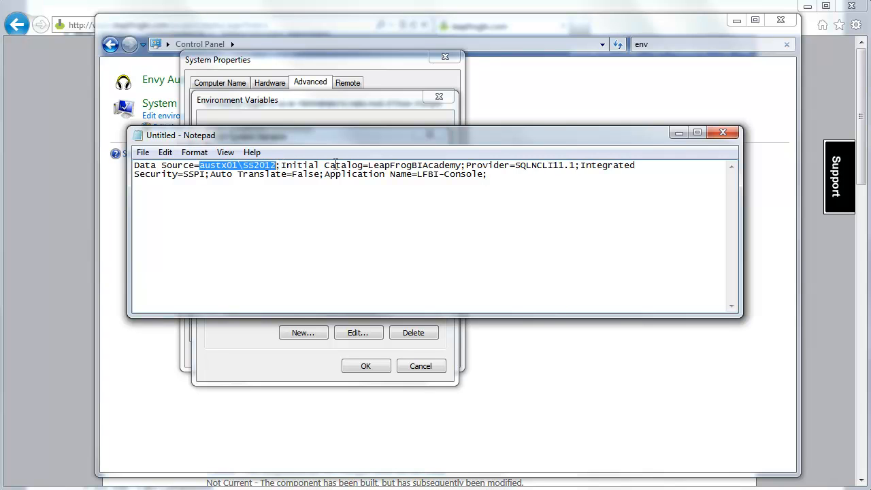
{"action": "left_click_drag", "start_coordinate": [368, 165], "coordinate": [462, 166]}
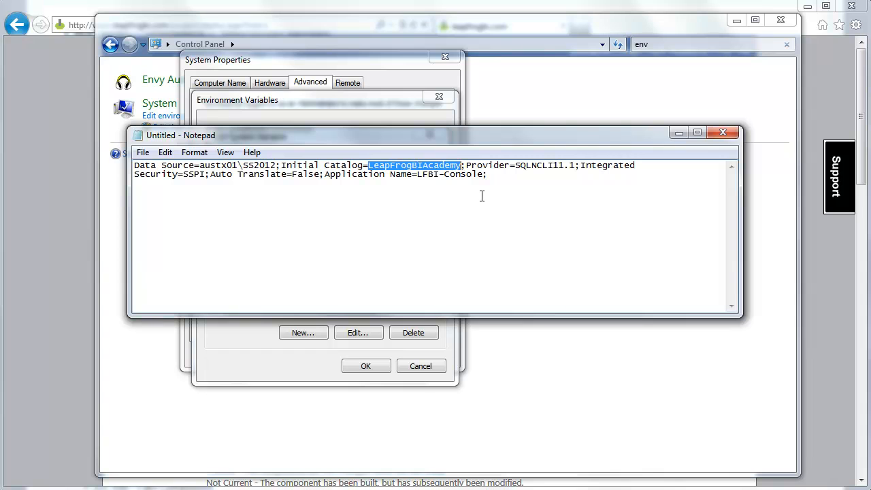
- Close Notepad without saving, cancel out of the environment variable and system dialogs, and close Control Panel
{"action": "left_click", "coordinate": [723, 132]}
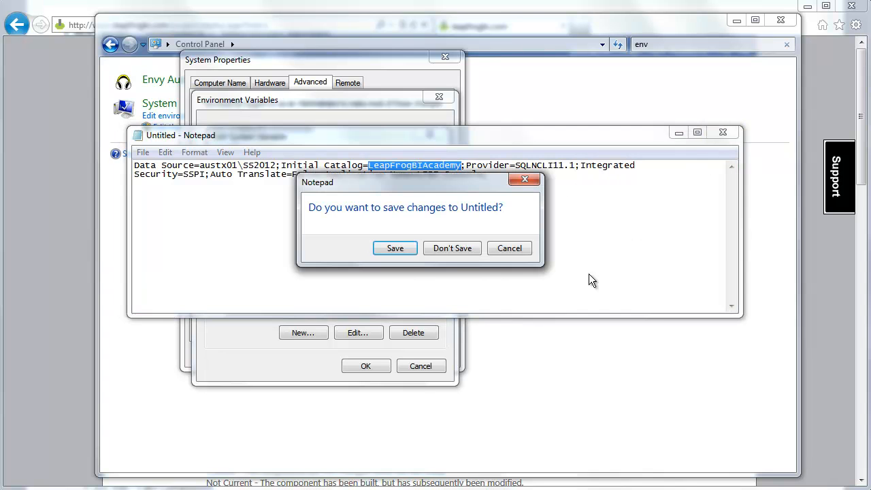
{"action": "left_click", "coordinate": [460, 250]}
{"action": "left_click", "coordinate": [404, 213]}
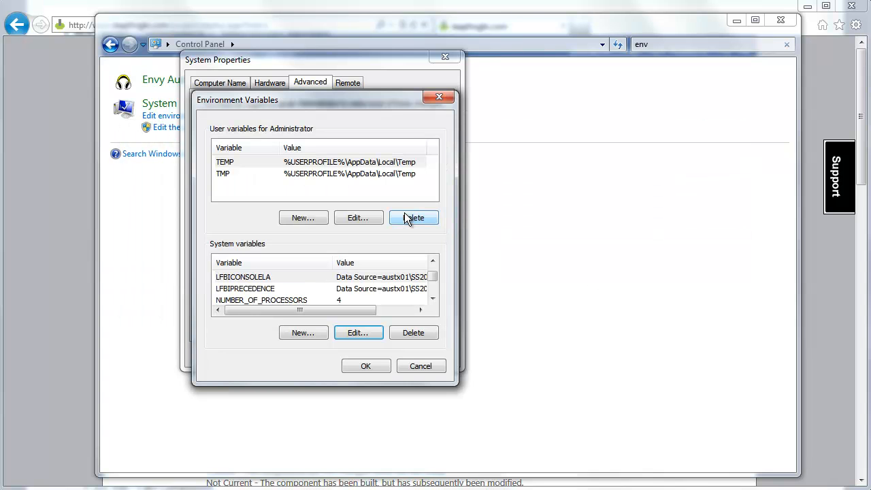
{"action": "left_click", "coordinate": [419, 361]}
{"action": "left_click", "coordinate": [379, 356]}
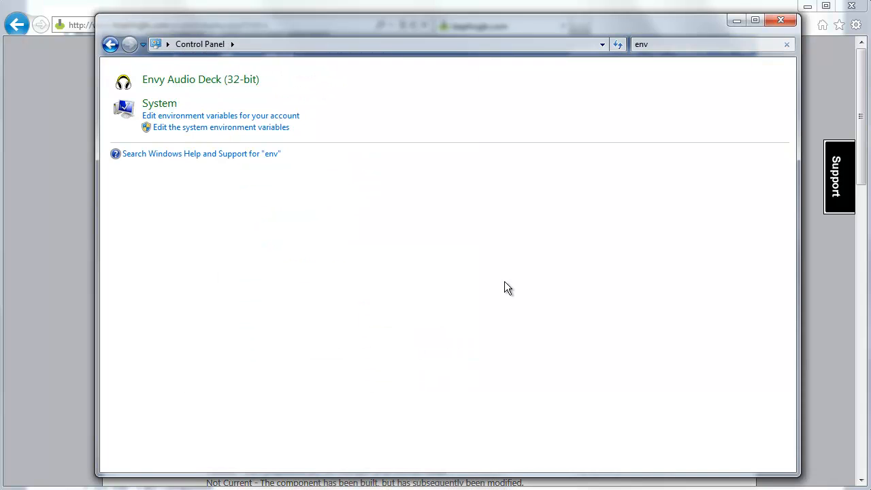
{"action": "left_click", "coordinate": [784, 22]}
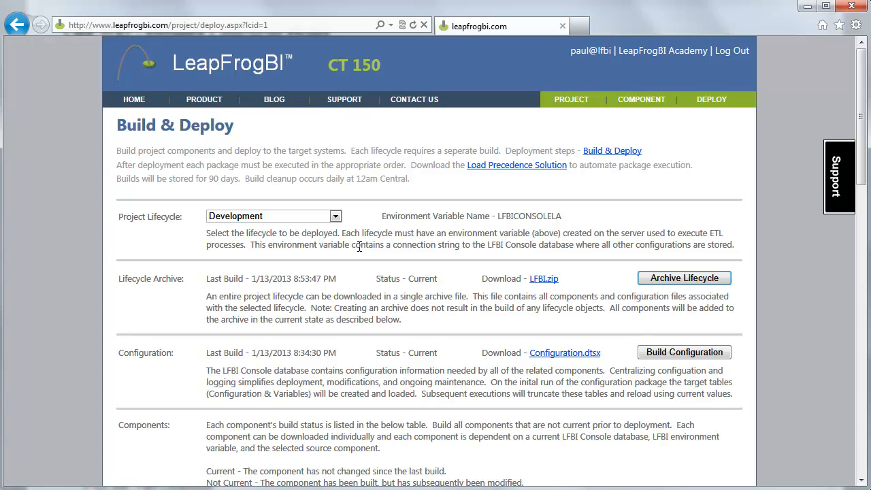
- Review the Configuration and Components sections of the Build & Deploy page, including the component build statuses
{"action": "scroll", "coordinate": [405, 355], "scroll_direction": "down", "scroll_amount": 2}
{"action": "scroll", "coordinate": [405, 354], "scroll_direction": "up", "scroll_amount": 2}
{"action": "scroll", "coordinate": [344, 347], "scroll_direction": "down", "scroll_amount": 4}
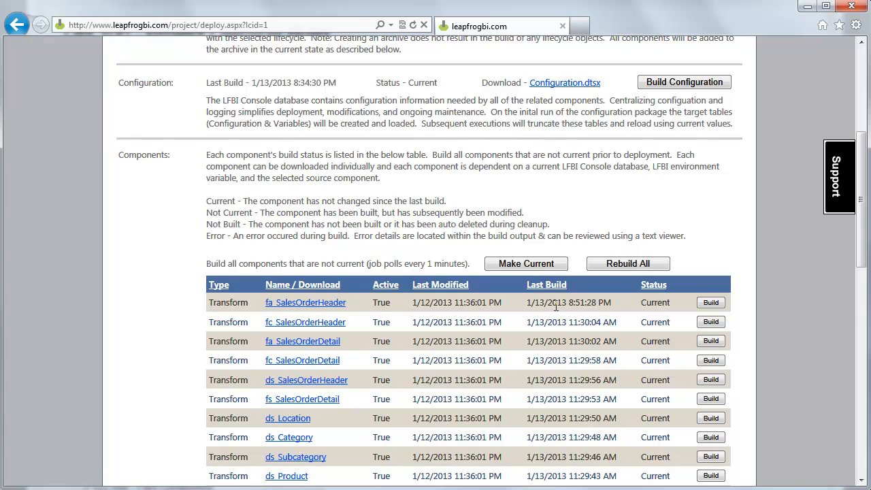
{"action": "scroll", "coordinate": [218, 224], "scroll_direction": "up", "scroll_amount": 3}
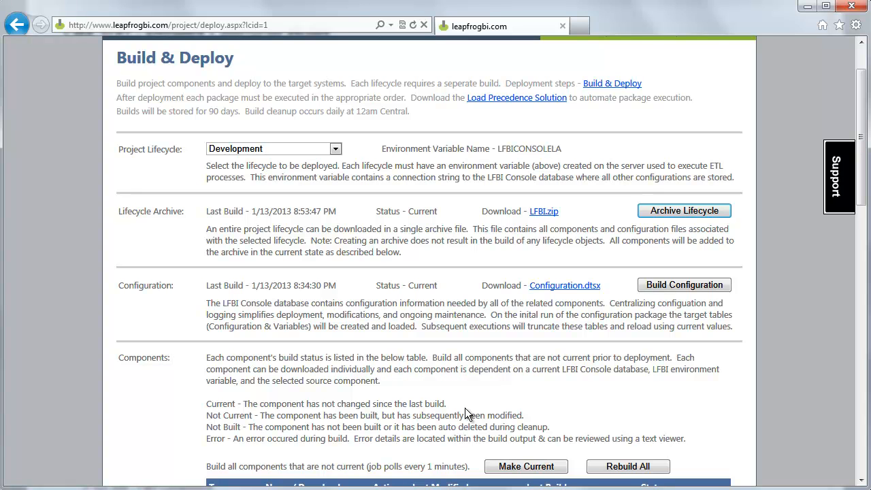
- Highlight the environment variable name shown for the Development lifecycle on the Build & Deploy page
{"action": "left_click_drag", "start_coordinate": [498, 148], "coordinate": [615, 156]}
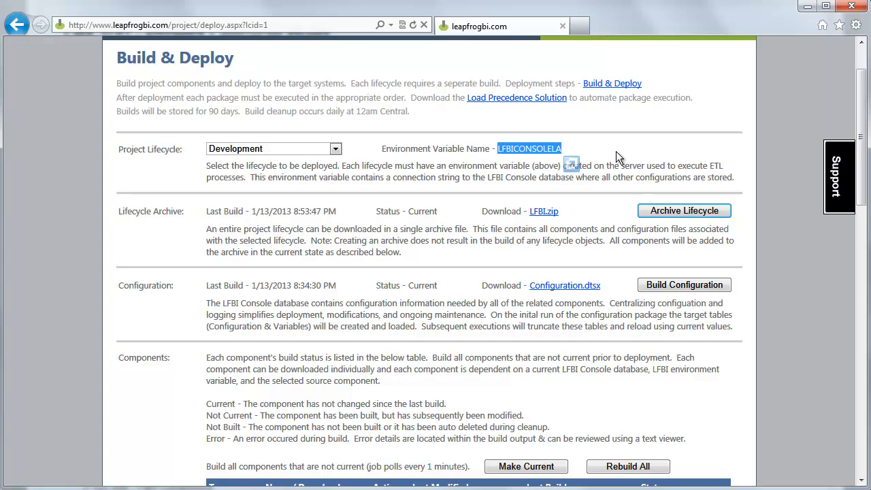
{"action": "left_click", "coordinate": [538, 150]}
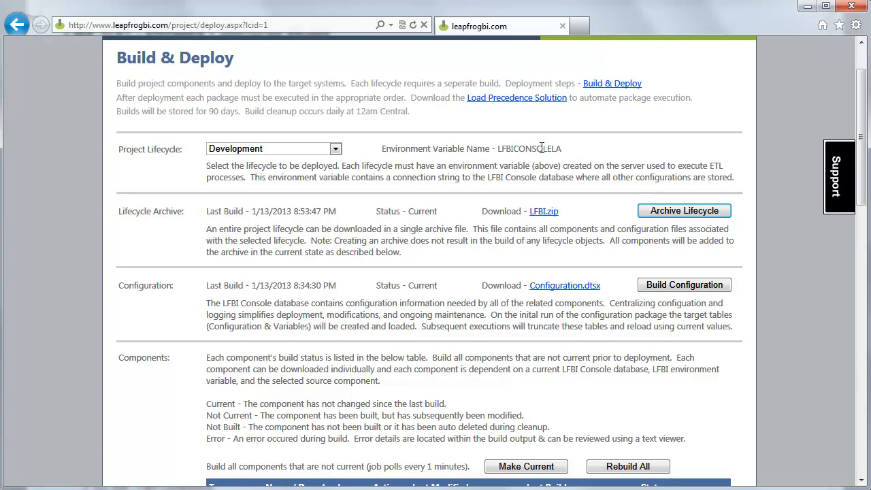
{"action": "left_click_drag", "start_coordinate": [551, 148], "coordinate": [570, 150]}
{"action": "left_click", "coordinate": [569, 145]}
- Switch the project lifecycle to Test and review its archive, configuration and component build statuses
{"action": "left_click", "coordinate": [335, 149]}
{"action": "left_click", "coordinate": [298, 169]}
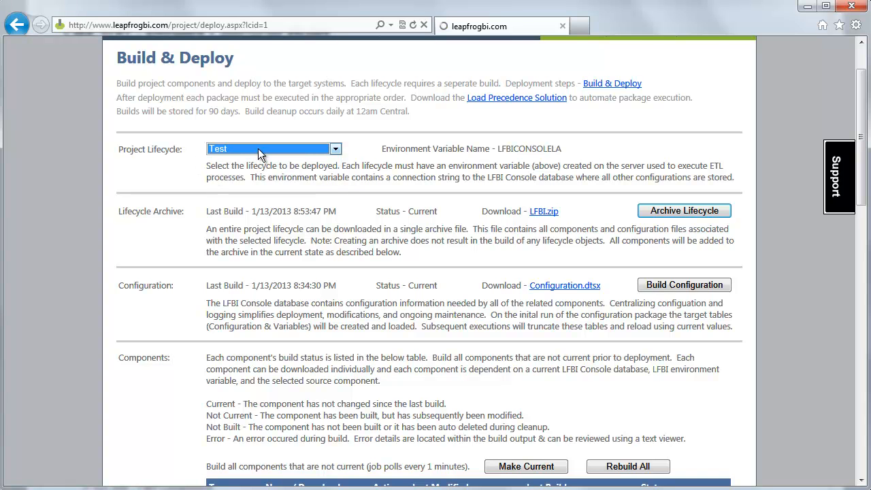
{"action": "scroll", "coordinate": [698, 240], "scroll_direction": "down", "scroll_amount": 4}
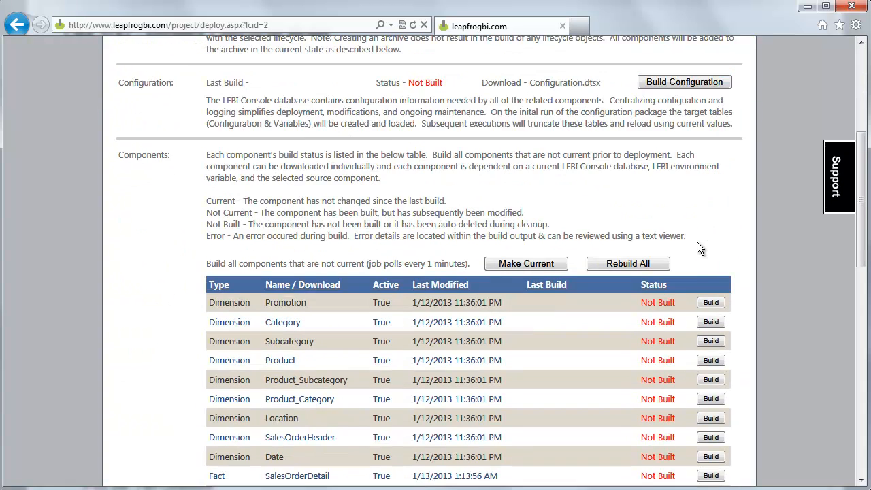
{"action": "scroll", "coordinate": [459, 310], "scroll_direction": "up", "scroll_amount": 4}
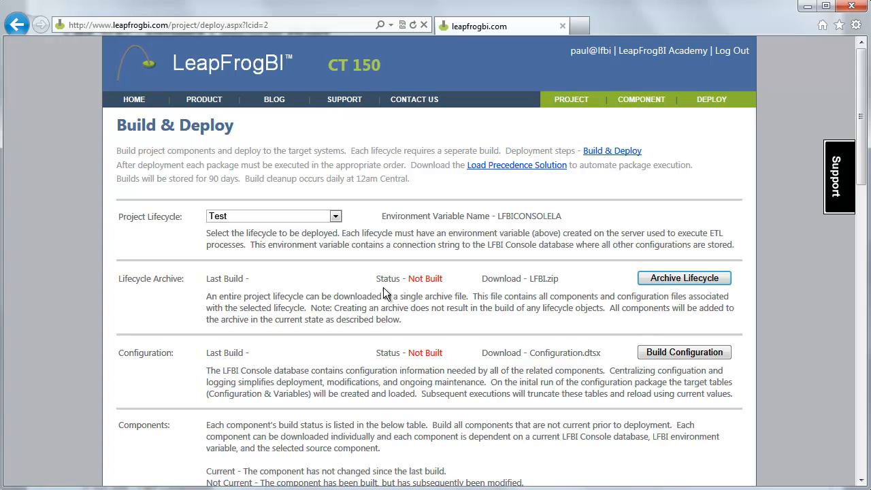
- Return the project lifecycle to Development and review its component build statuses and Configuration section
{"action": "left_click", "coordinate": [334, 216]}
{"action": "left_click", "coordinate": [327, 227]}
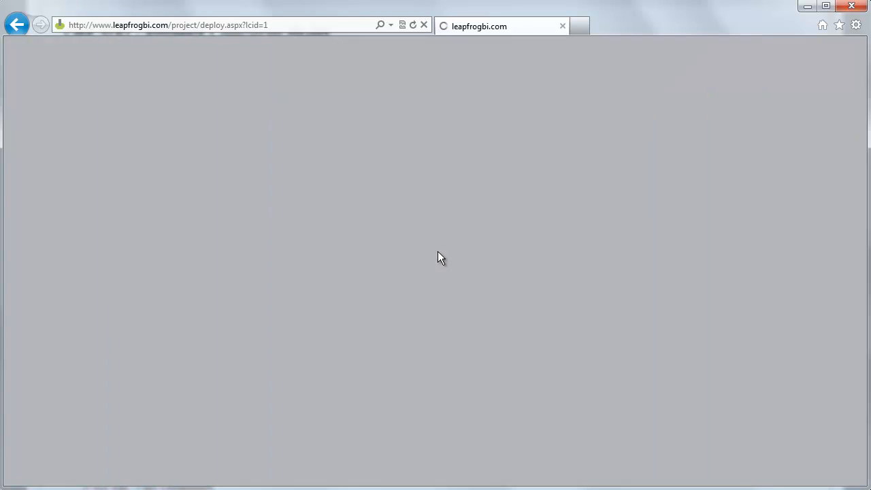
{"action": "scroll", "coordinate": [407, 398], "scroll_direction": "down", "scroll_amount": 4}
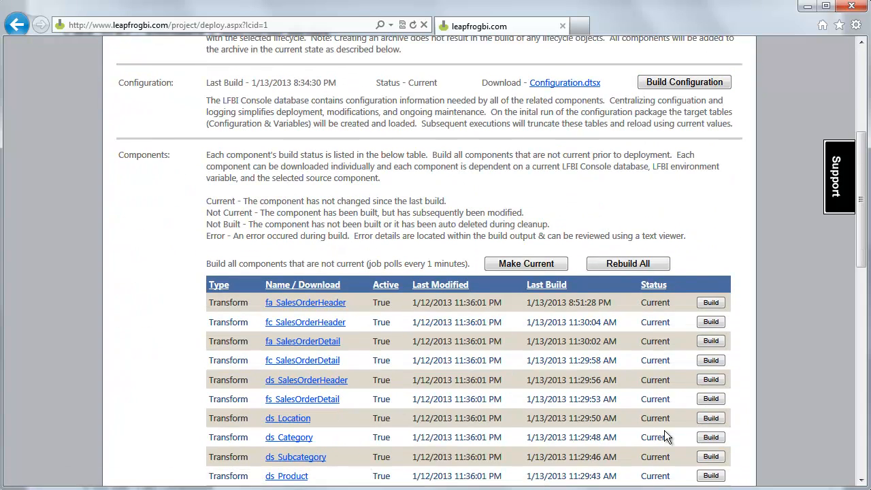
{"action": "scroll", "coordinate": [664, 430], "scroll_direction": "up", "scroll_amount": 4}
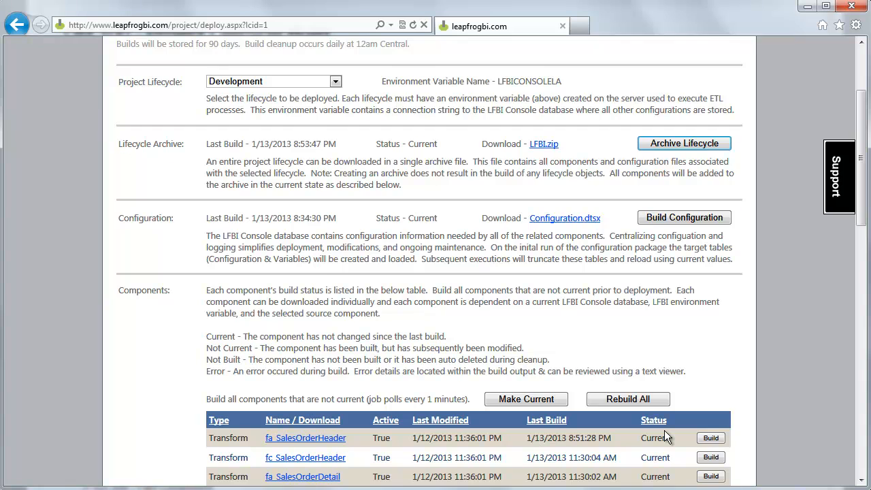
{"action": "left_click_drag", "start_coordinate": [120, 352], "coordinate": [742, 388]}
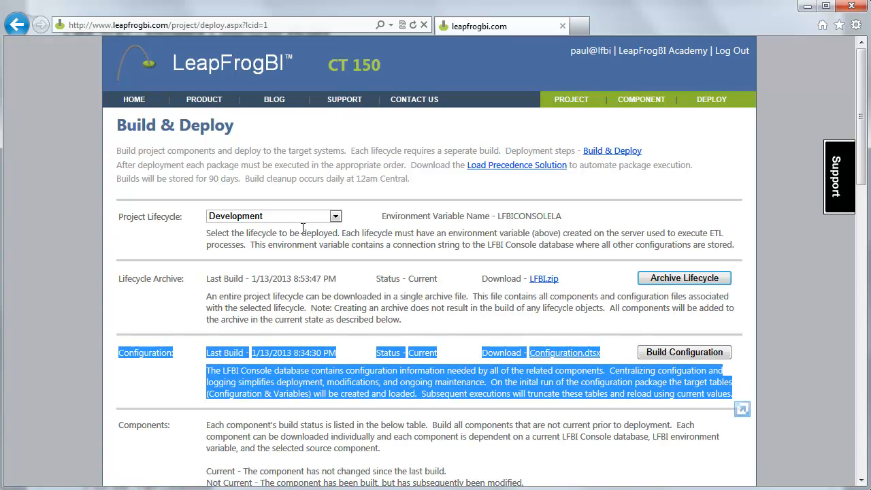
{"action": "left_click", "coordinate": [535, 393]}
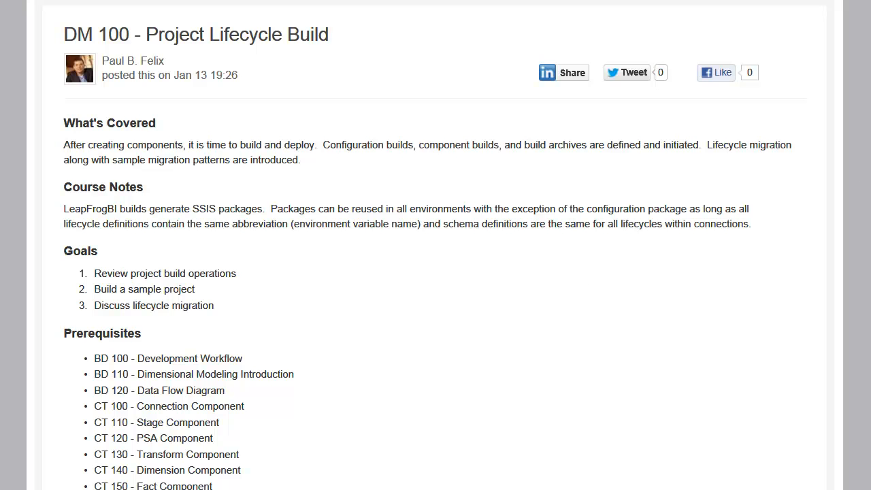
- Open the Managing Data Mart Changes blog post from the DM 100 course references and view its initial deployment process diagram
{"action": "scroll", "coordinate": [373, 199], "scroll_direction": "down", "scroll_amount": 7}
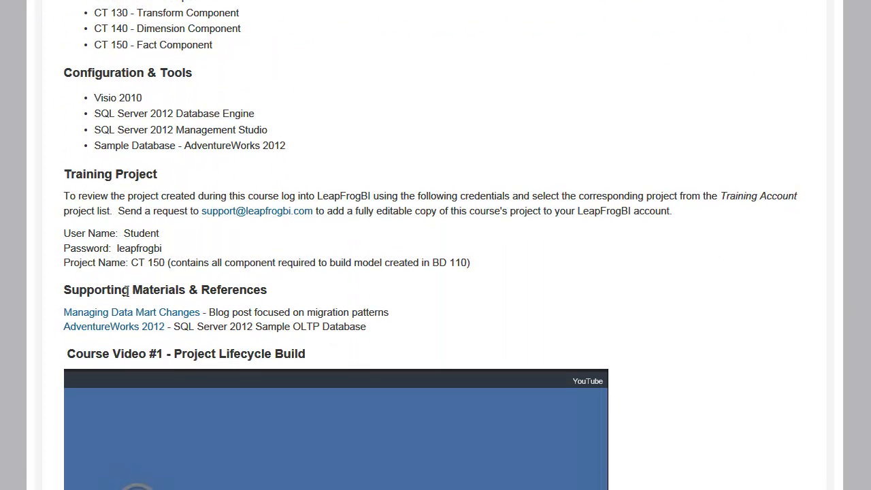
{"action": "left_click", "coordinate": [122, 313]}
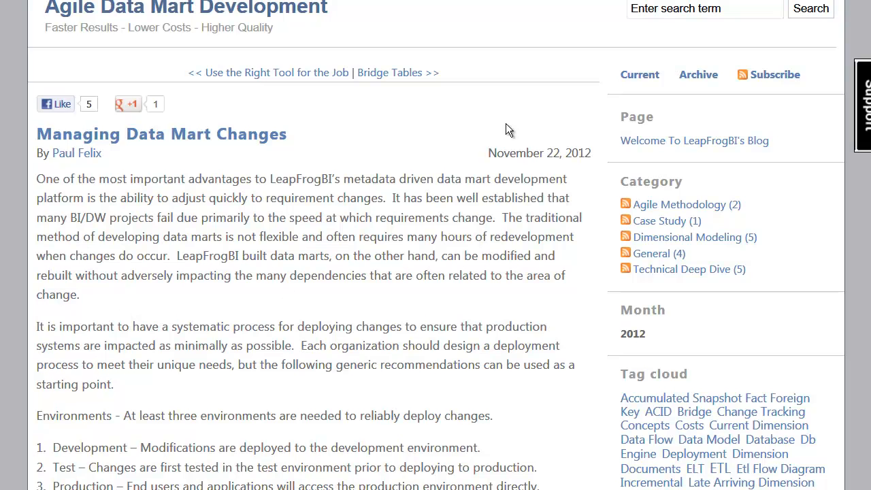
{"action": "scroll", "coordinate": [435, 245], "scroll_direction": "down", "scroll_amount": 3}
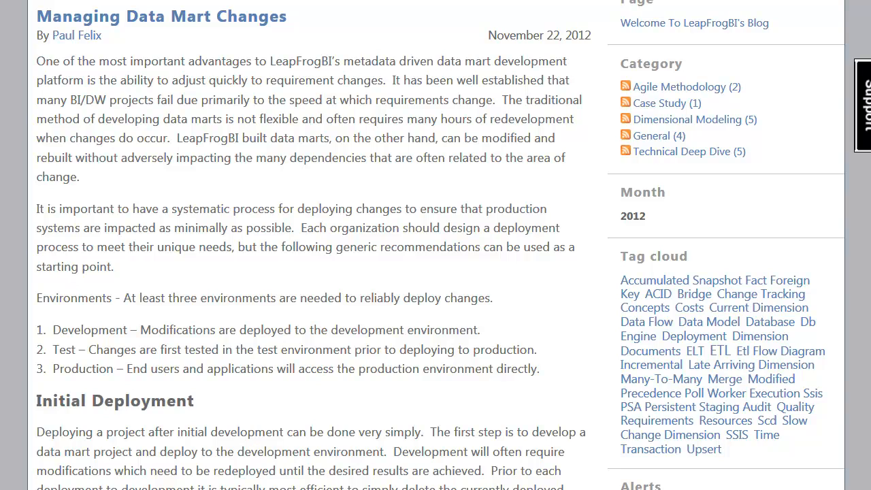
{"action": "scroll", "coordinate": [435, 245], "scroll_direction": "down", "scroll_amount": 10}
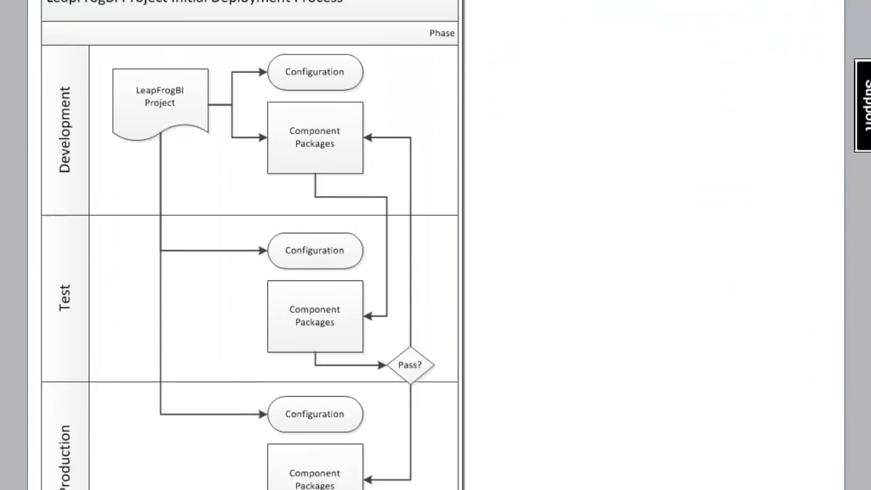